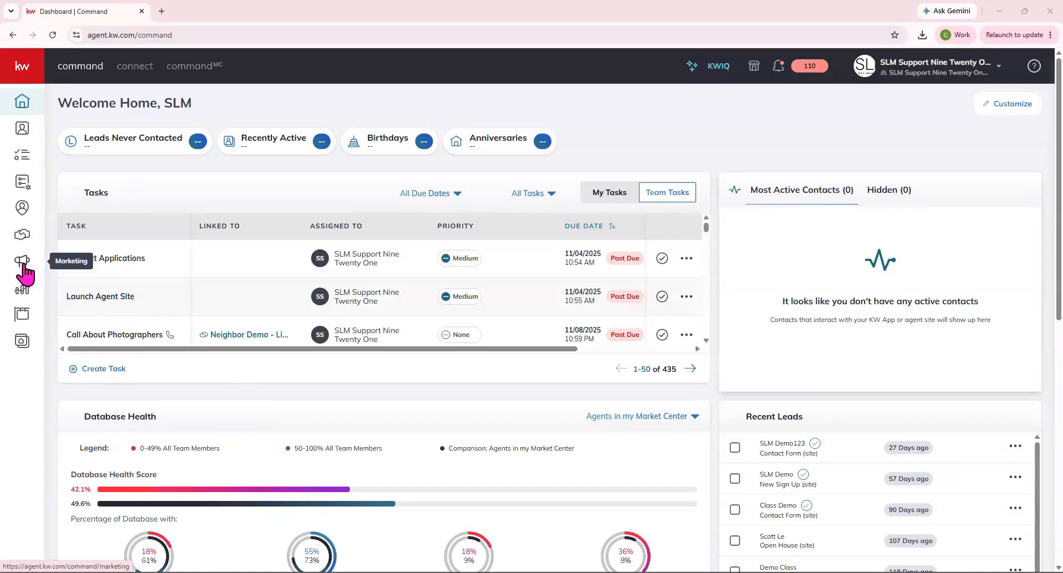
Step: From the Marketing area, switch to Canva and open the recent Red White and Blue Festive 4th of July Facebook Post design
{"action": "left_click", "coordinate": [22, 260]}
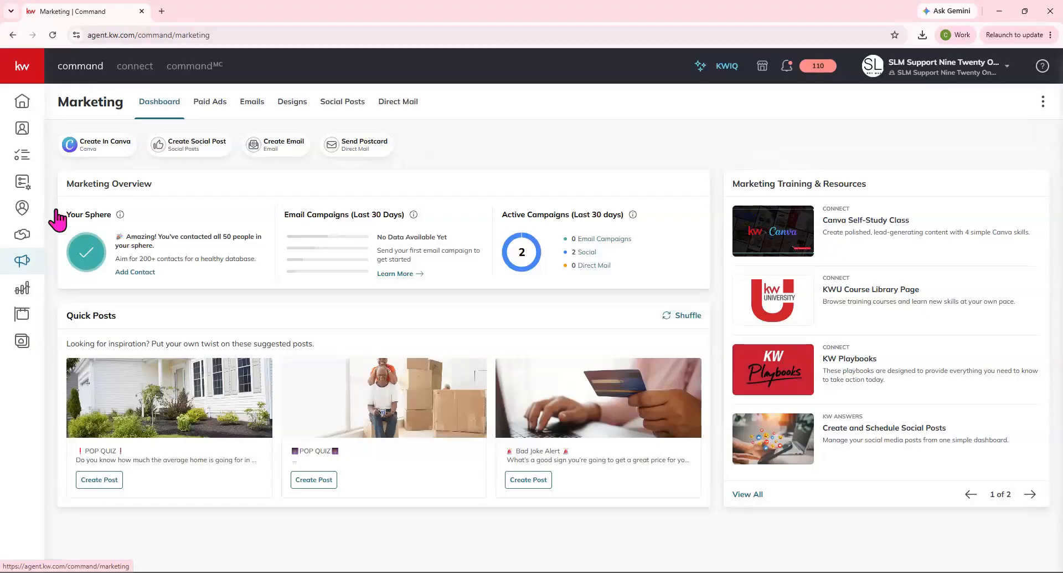
{"action": "left_click", "coordinate": [87, 149]}
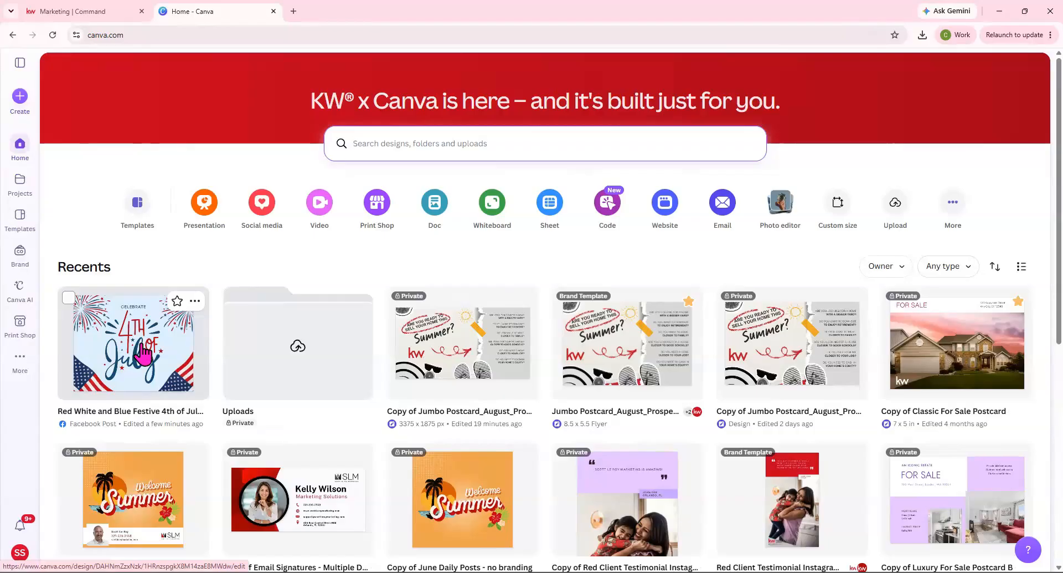
{"action": "left_click", "coordinate": [142, 344]}
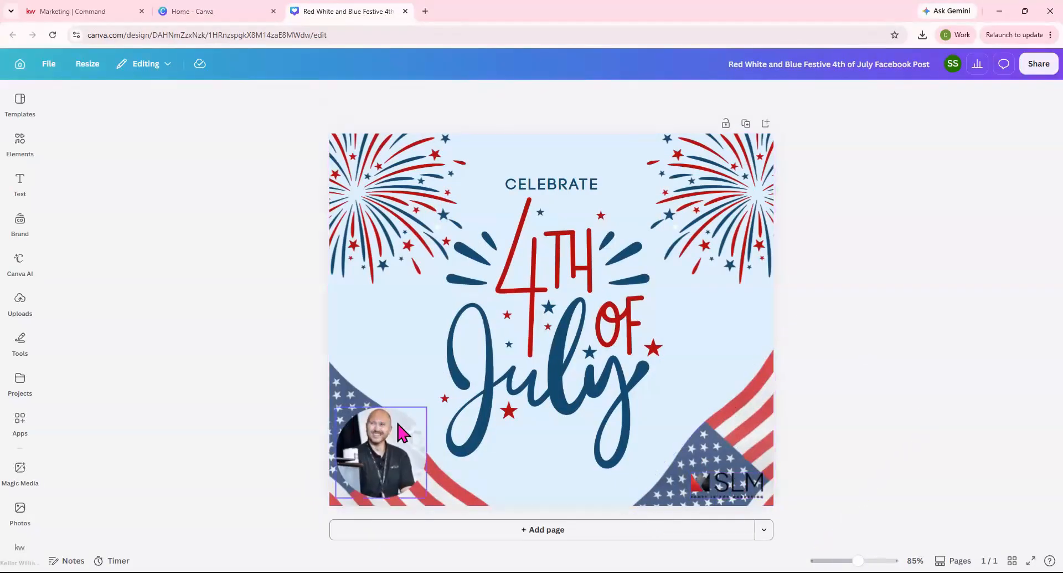
Step: Delete the round headshot photo and its empty frame from the lower-left corner of the design
{"action": "left_click", "coordinate": [402, 432]}
{"action": "key", "text": "Delete"}
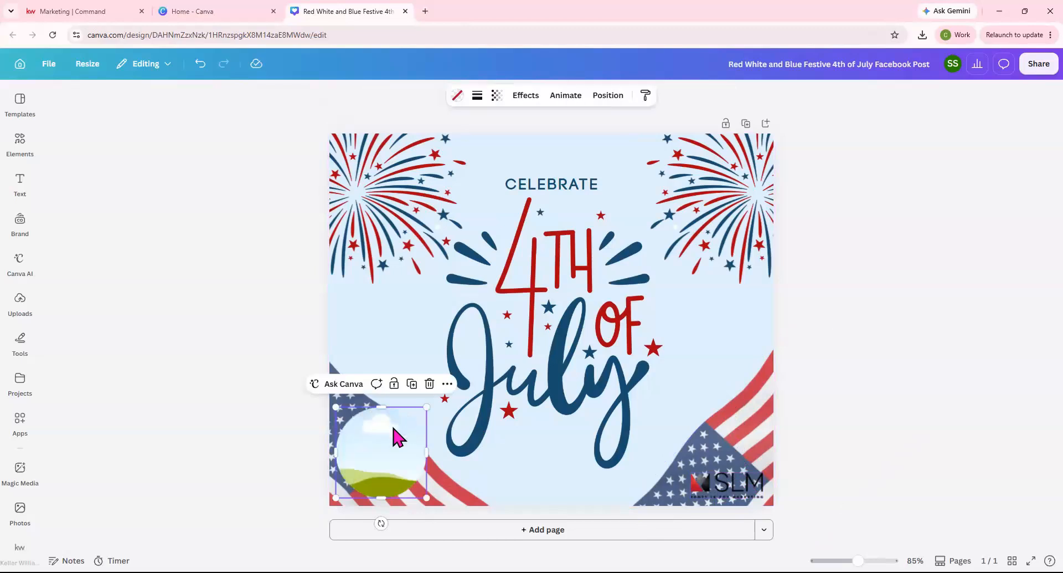
{"action": "key", "text": "Delete"}
Step: Set the transparency of the flag in the design's lower-left corner to 100
{"action": "left_click", "coordinate": [376, 423]}
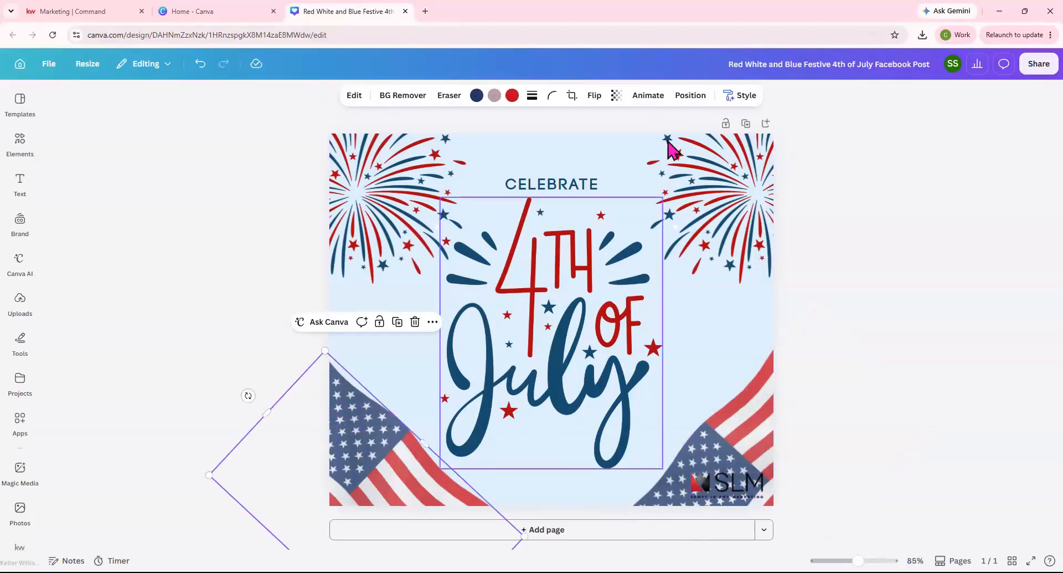
{"action": "left_click", "coordinate": [616, 96]}
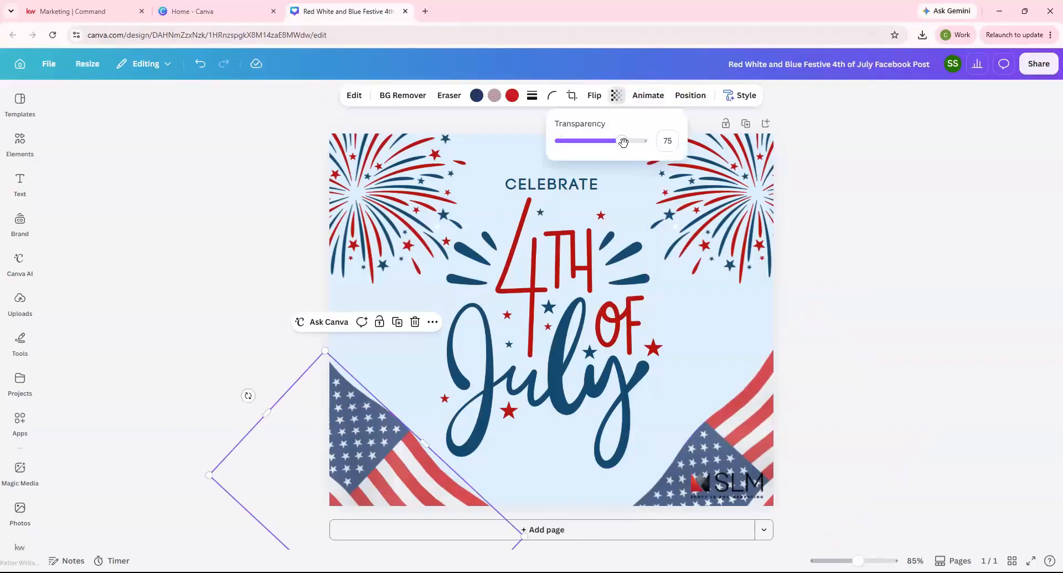
{"action": "left_click_drag", "start_coordinate": [622, 140], "coordinate": [678, 149]}
Step: Move the SLM logo between the two flags beneath the July lettering, and set the lower-right flag's transparency to 100
{"action": "left_click", "coordinate": [715, 488]}
{"action": "left_click_drag", "start_coordinate": [715, 489], "coordinate": [561, 483]}
{"action": "left_click", "coordinate": [732, 488]}
{"action": "left_click", "coordinate": [617, 96]}
{"action": "left_click_drag", "start_coordinate": [621, 141], "coordinate": [669, 141]}
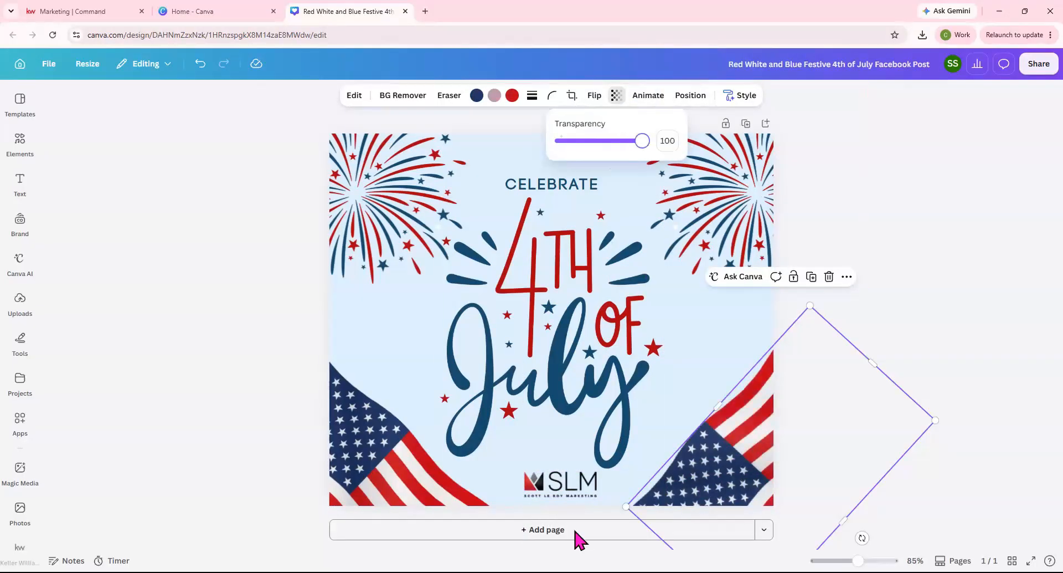
Step: Align the SLM logo to the horizontal center of the page
{"action": "left_click", "coordinate": [574, 485]}
{"action": "left_click", "coordinate": [685, 95]}
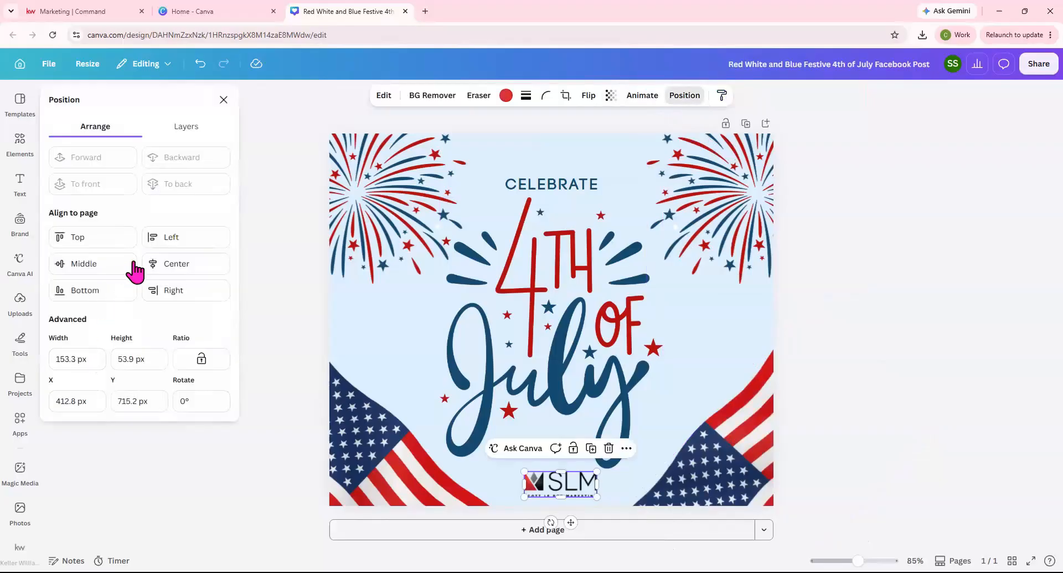
{"action": "left_click", "coordinate": [159, 263]}
{"action": "key", "text": "Escape"}
Step: Download the finished design as a JPG file
{"action": "left_click", "coordinate": [1037, 65]}
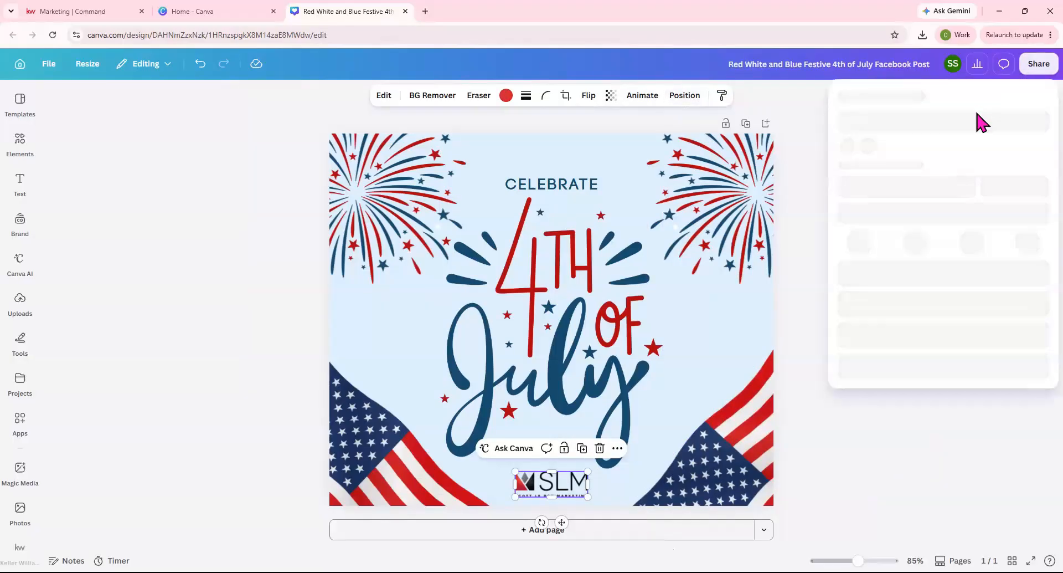
{"action": "left_click", "coordinate": [865, 335]}
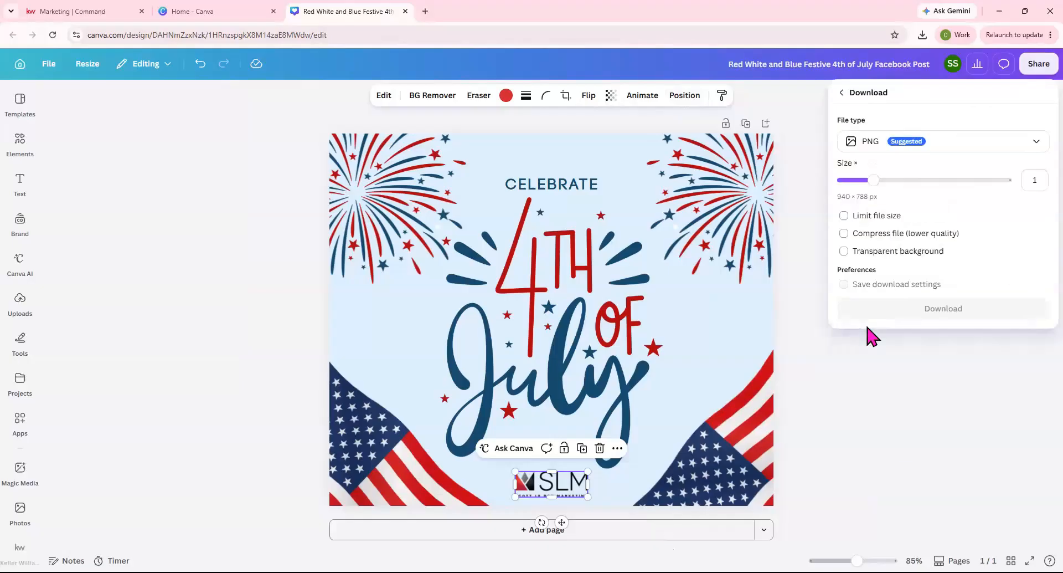
{"action": "left_click", "coordinate": [942, 143]}
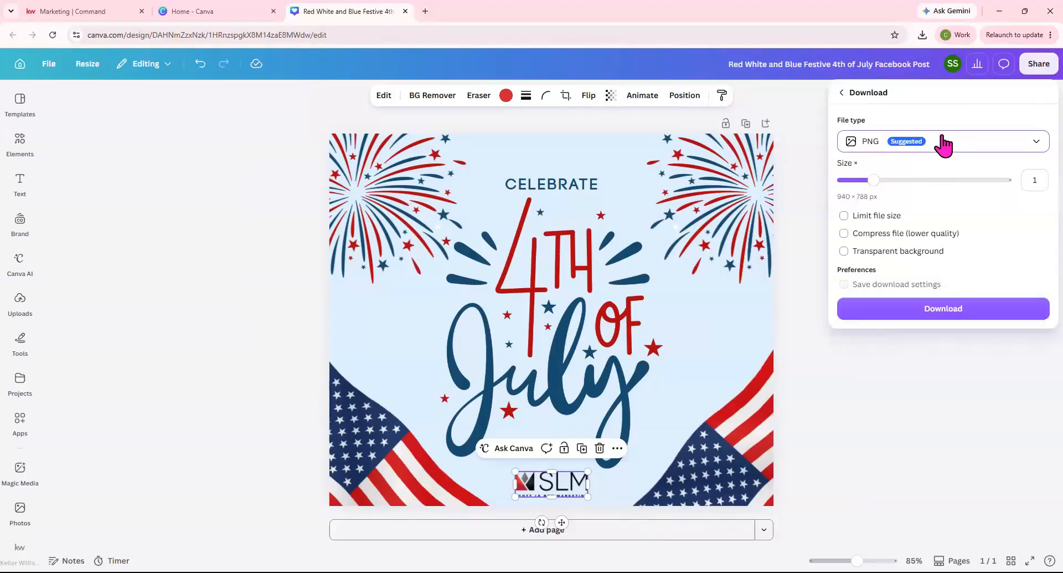
{"action": "left_click", "coordinate": [897, 177]}
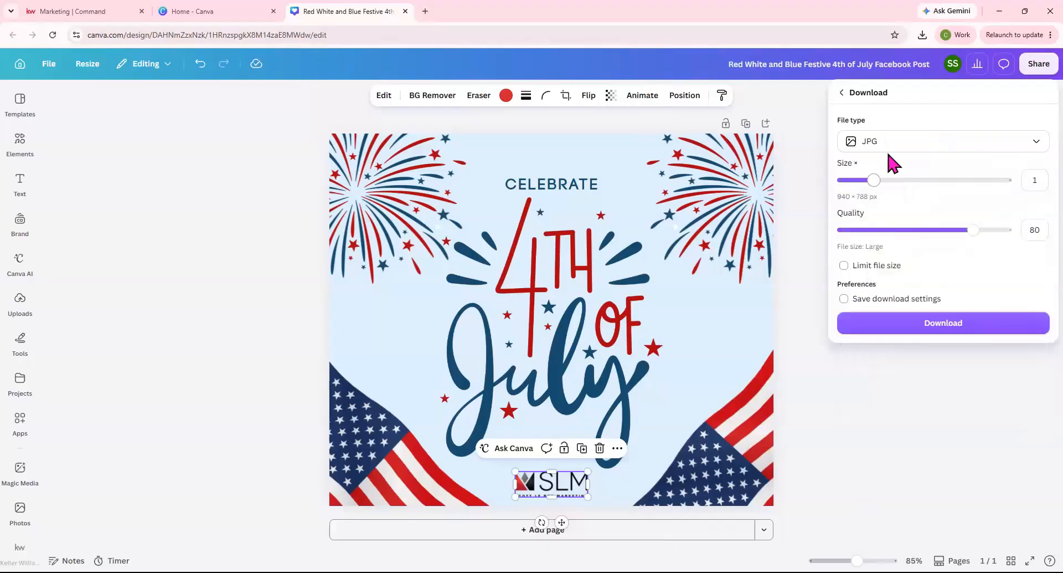
{"action": "left_click", "coordinate": [941, 323]}
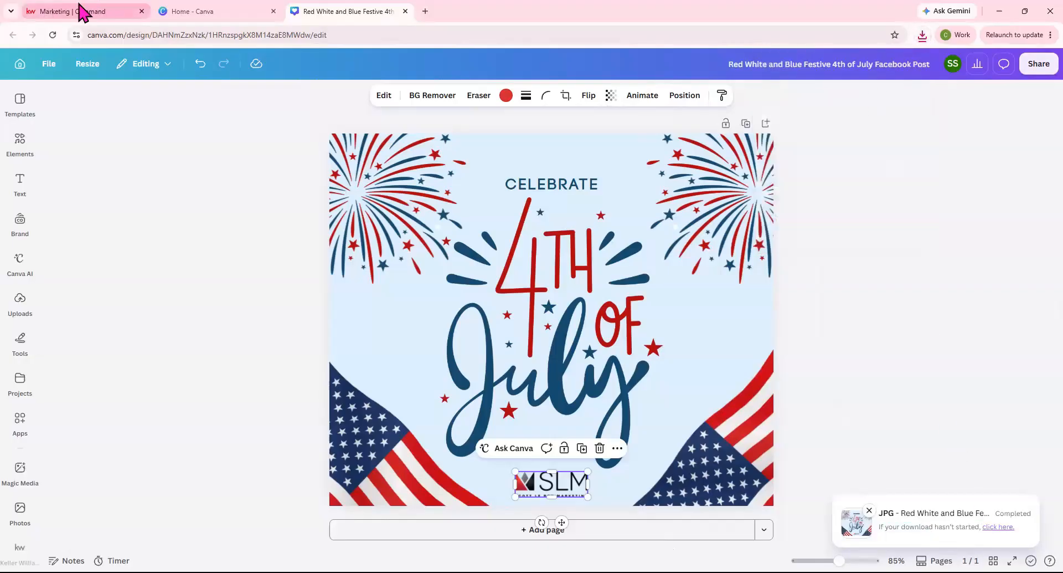
Step: Return to KW Command and start a new social post from the Social Posts area
{"action": "left_click", "coordinate": [62, 11]}
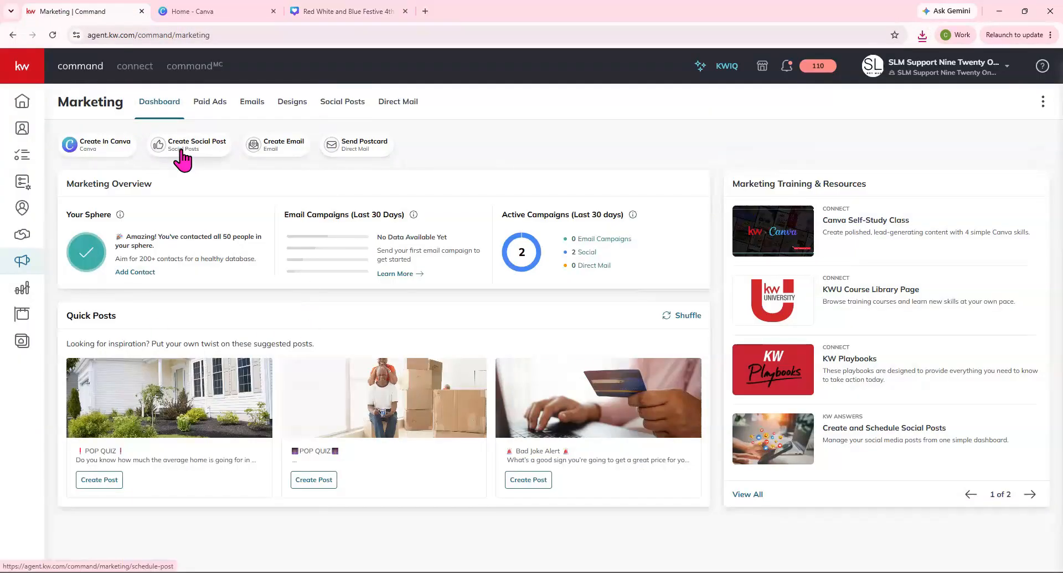
{"action": "left_click", "coordinate": [348, 110]}
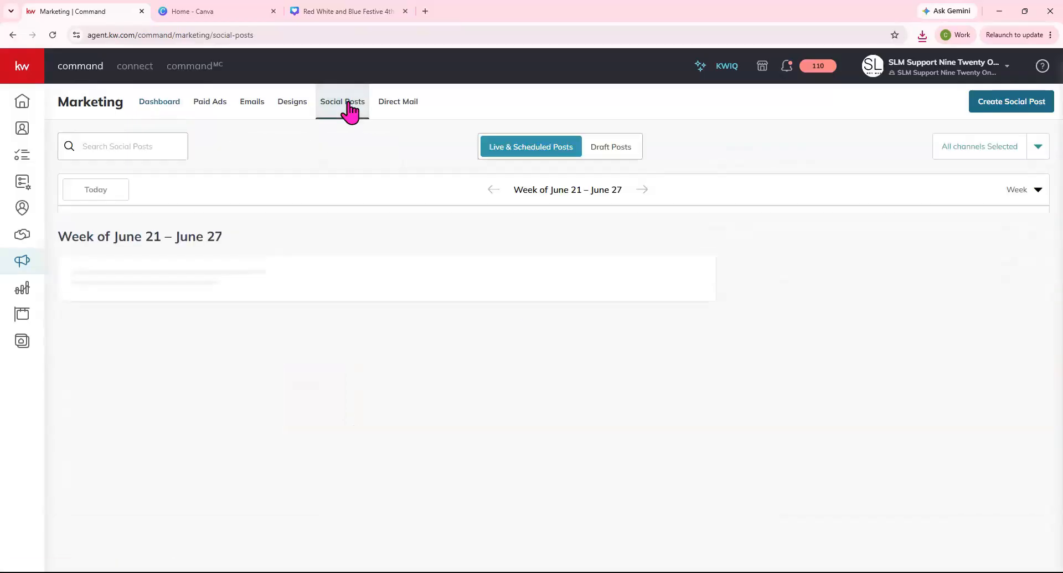
{"action": "left_click", "coordinate": [1017, 110]}
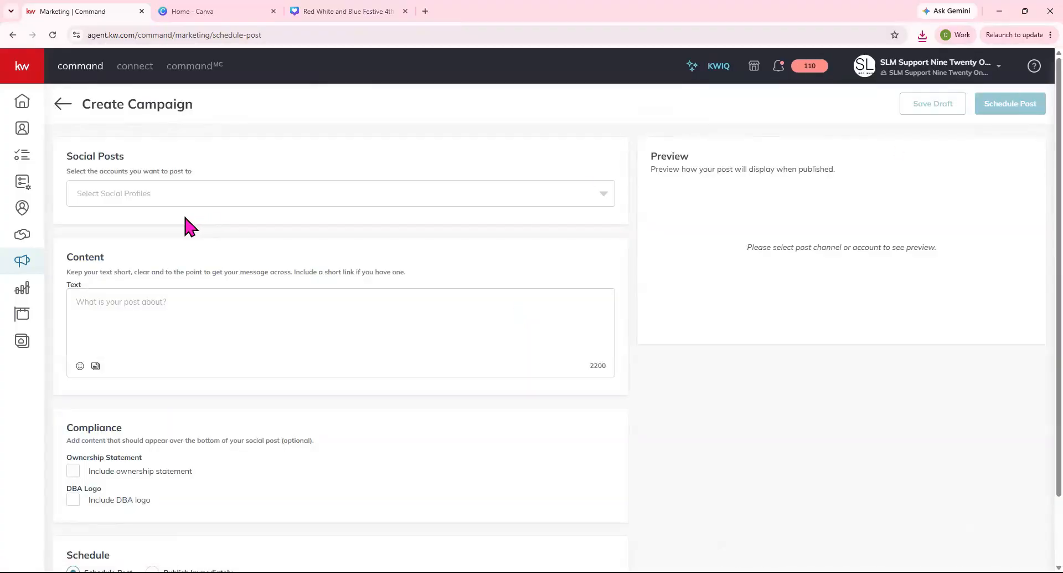
Step: Select the Your Agent For Life Facebook and Instagram profiles as the accounts to post to
{"action": "left_click", "coordinate": [165, 195]}
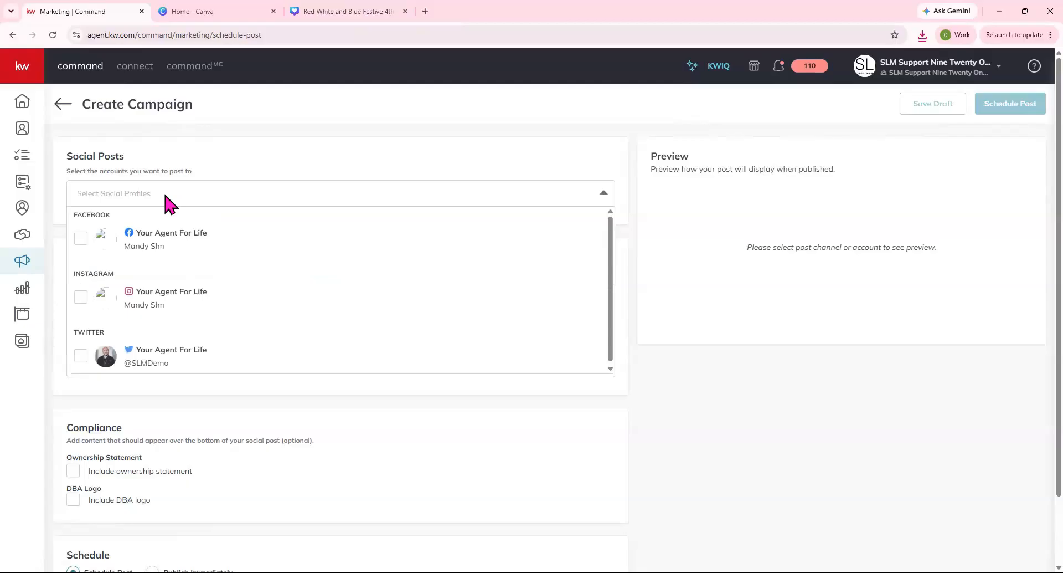
{"action": "left_click", "coordinate": [82, 240]}
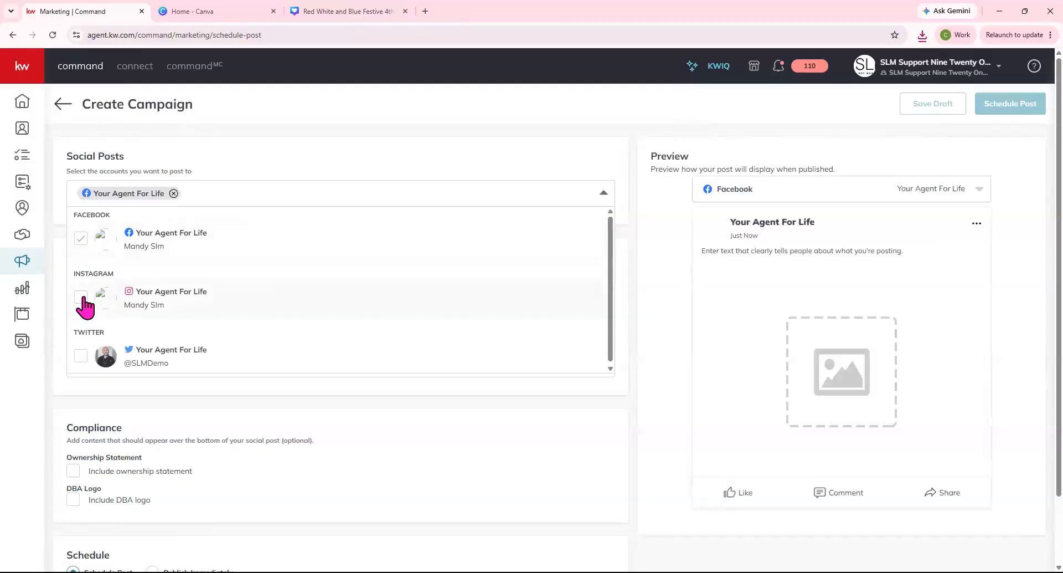
{"action": "left_click", "coordinate": [82, 298]}
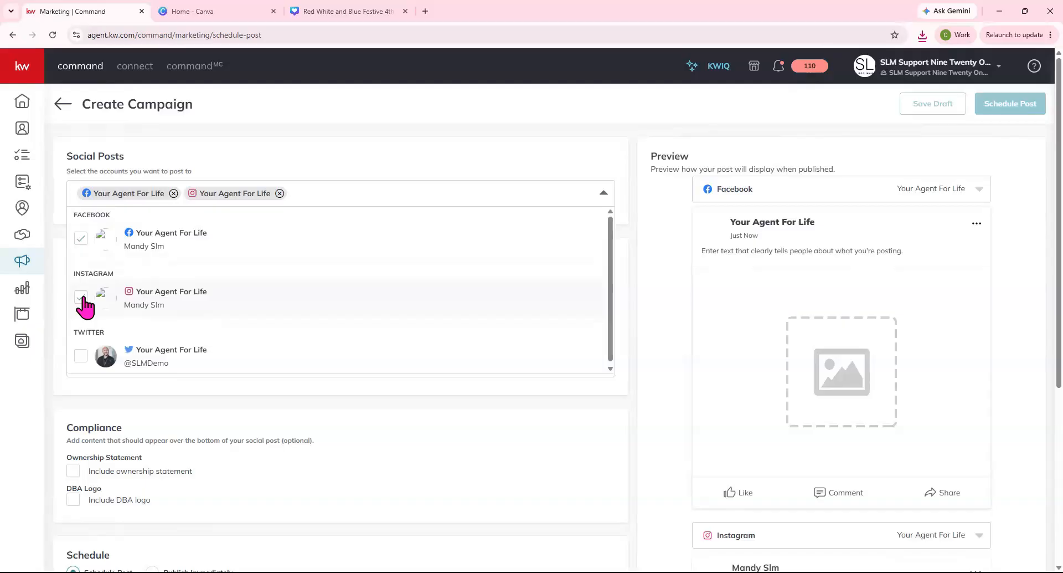
{"action": "left_click", "coordinate": [446, 129]}
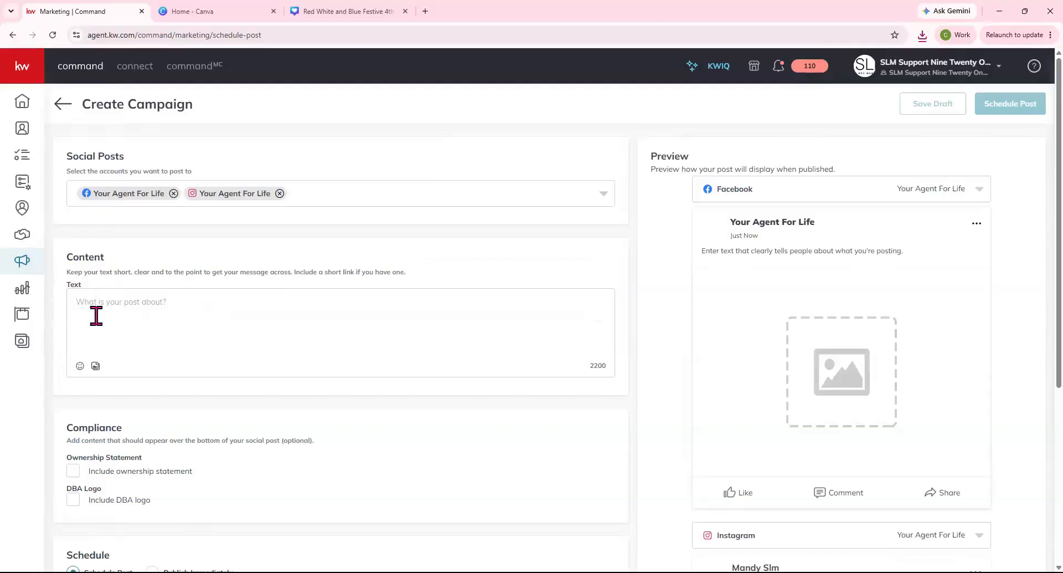
Step: Add the downloaded Red White and Blue Festive 4th of July Facebook Post (1).jpg as the post's media
{"action": "left_click", "coordinate": [95, 366]}
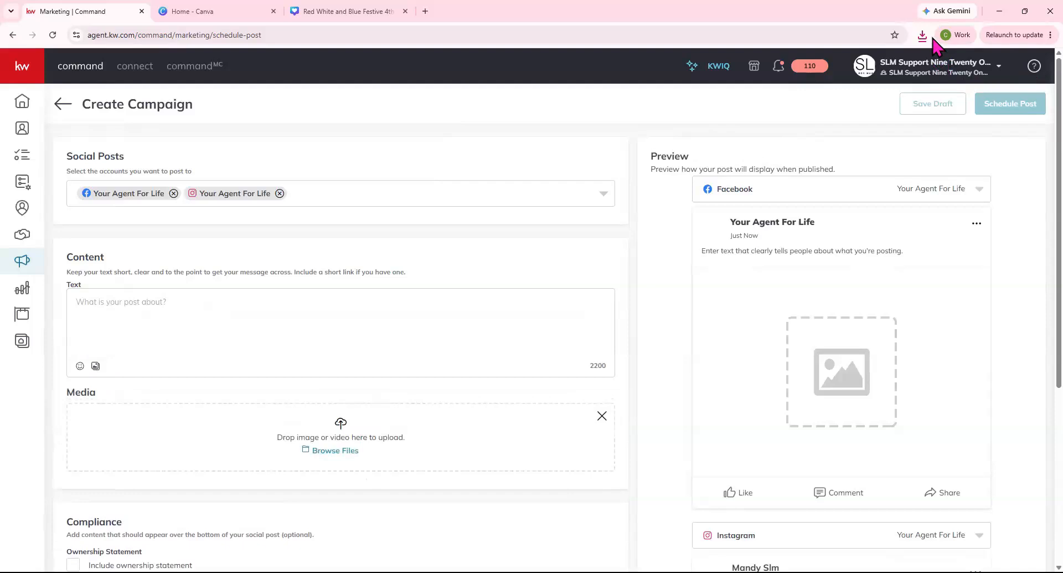
{"action": "left_click_drag", "start_coordinate": [806, 119], "coordinate": [313, 447]}
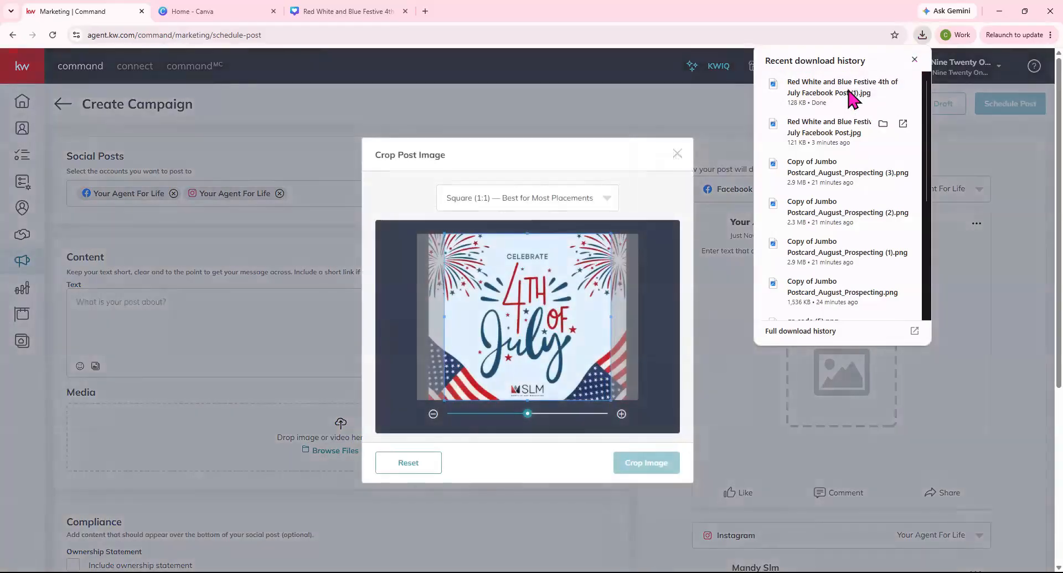
{"action": "left_click", "coordinate": [914, 59]}
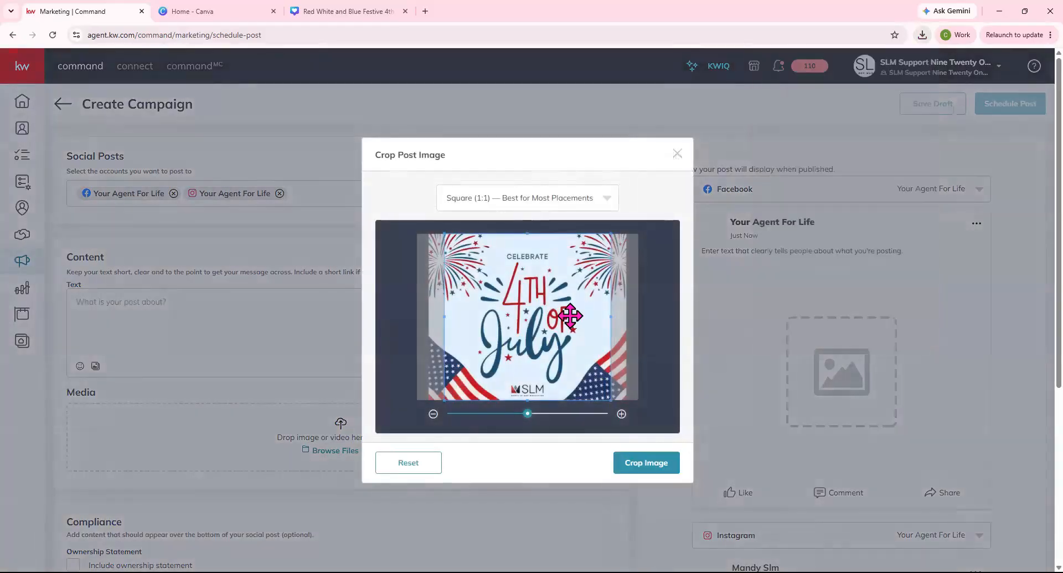
Step: Crop the post image with the Free aspect option so the full width of the graphic is kept
{"action": "left_click", "coordinate": [599, 205]}
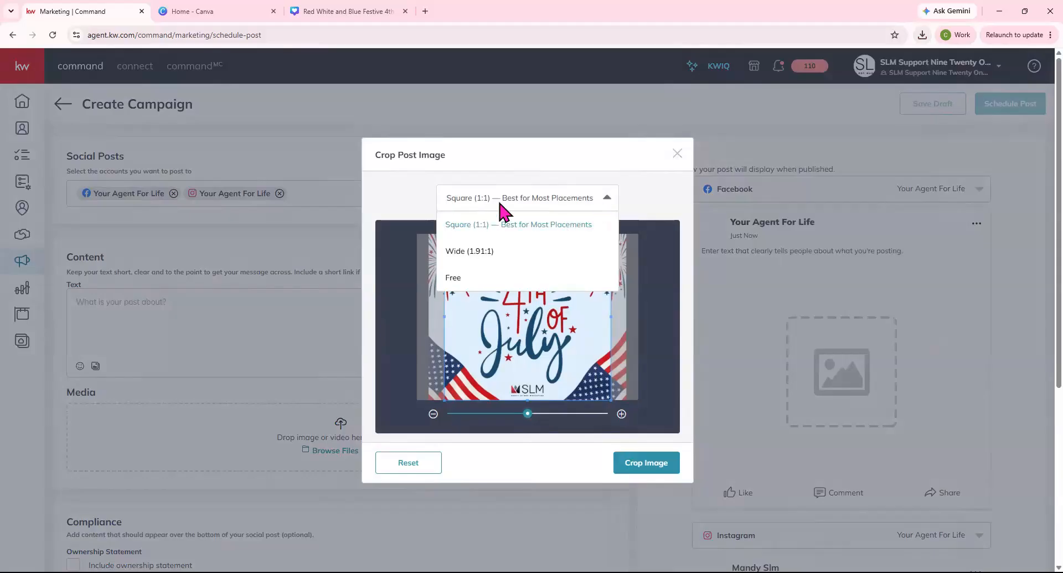
{"action": "left_click", "coordinate": [474, 252]}
{"action": "left_click", "coordinate": [544, 207]}
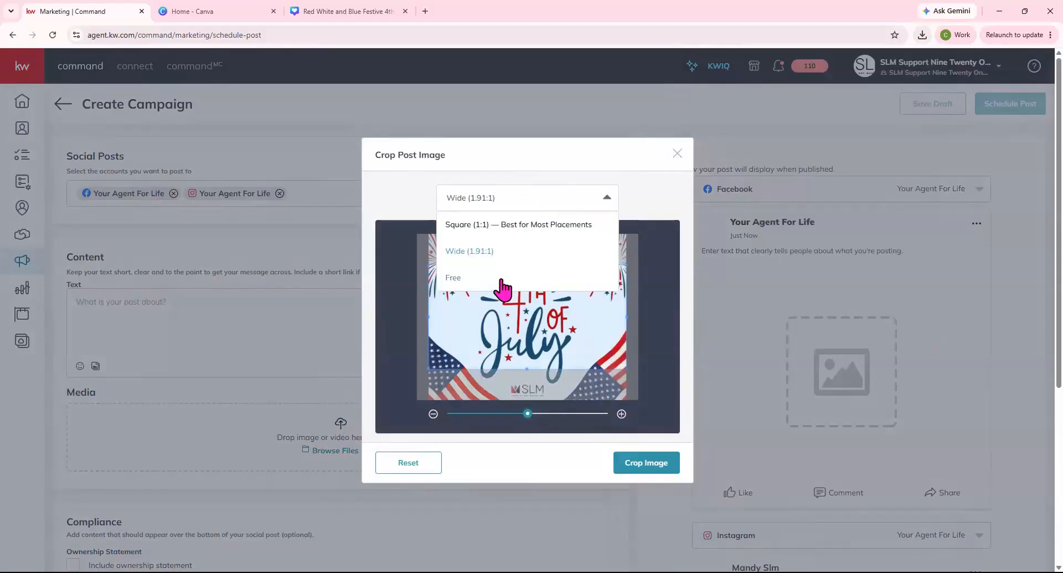
{"action": "left_click", "coordinate": [501, 280]}
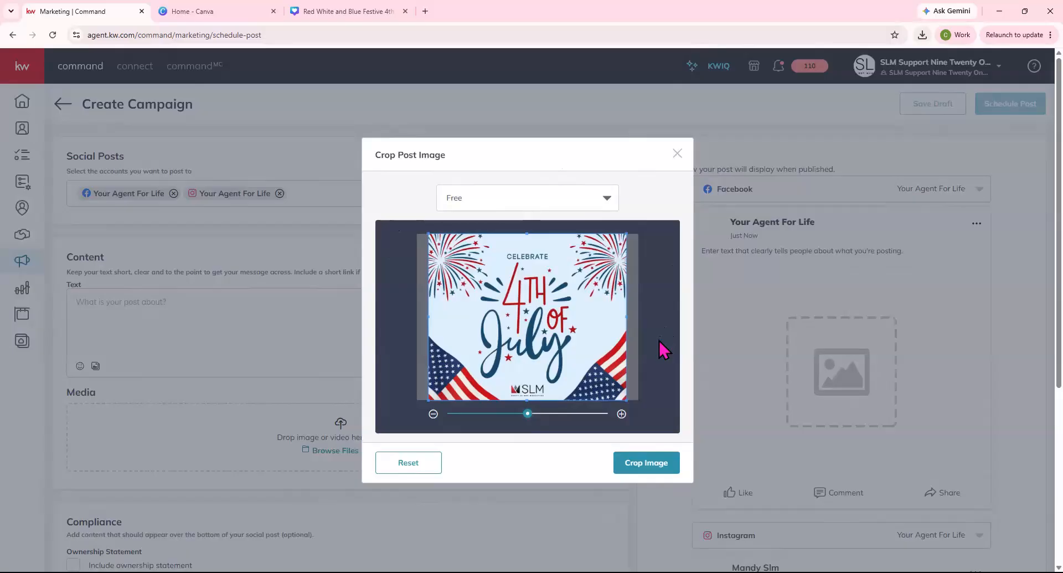
{"action": "left_click", "coordinate": [642, 465]}
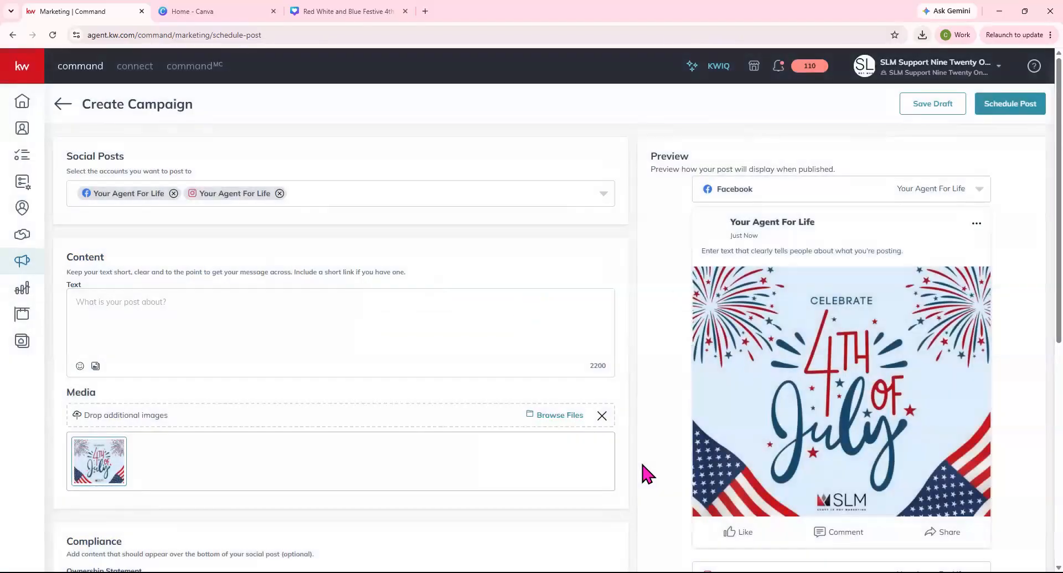
Step: Review the Facebook and Instagram previews, then write the post text "Happy 4th of July!" followed by a US flag emoji
{"action": "scroll", "coordinate": [847, 314], "scroll_direction": "down", "scroll_amount": 7}
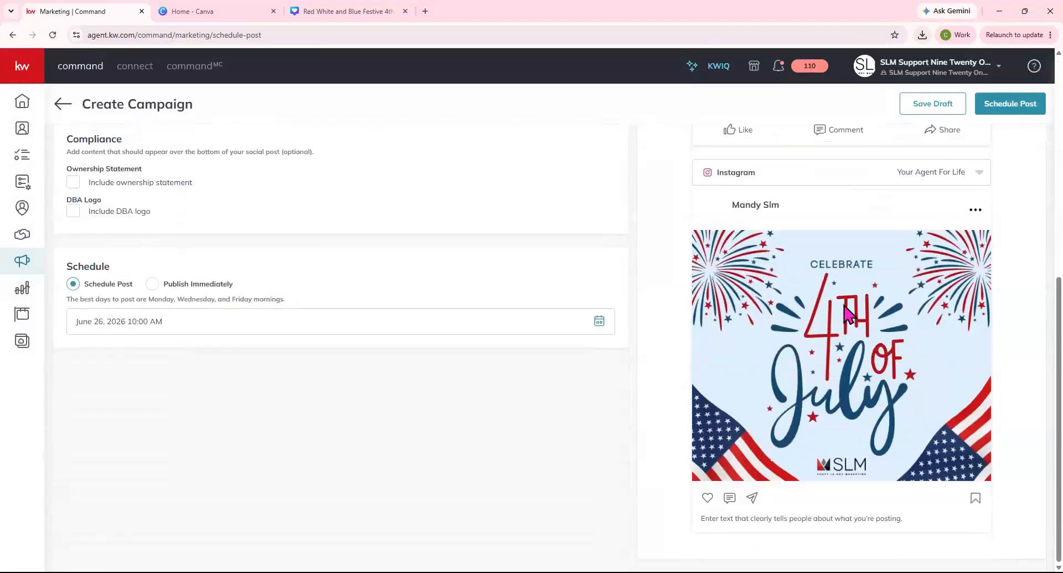
{"action": "scroll", "coordinate": [849, 314], "scroll_direction": "up", "scroll_amount": 7}
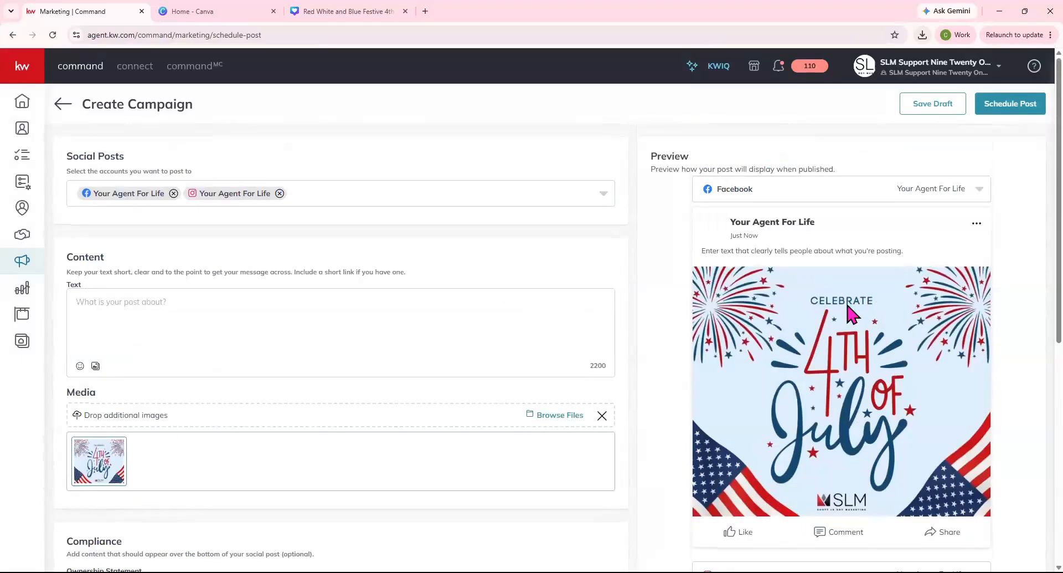
{"action": "scroll", "coordinate": [853, 313], "scroll_direction": "down", "scroll_amount": 4}
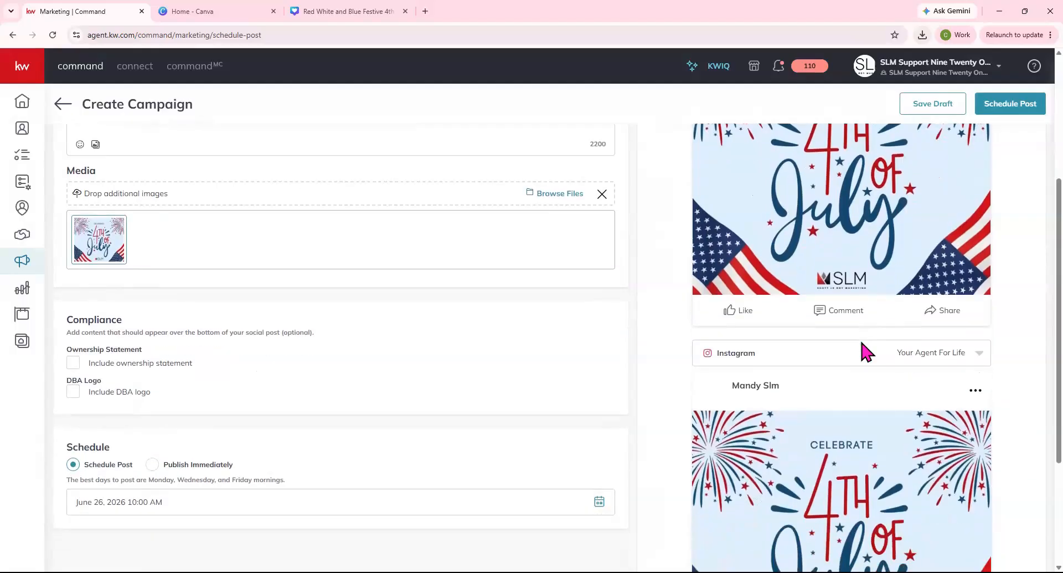
{"action": "scroll", "coordinate": [866, 350], "scroll_direction": "up", "scroll_amount": 4}
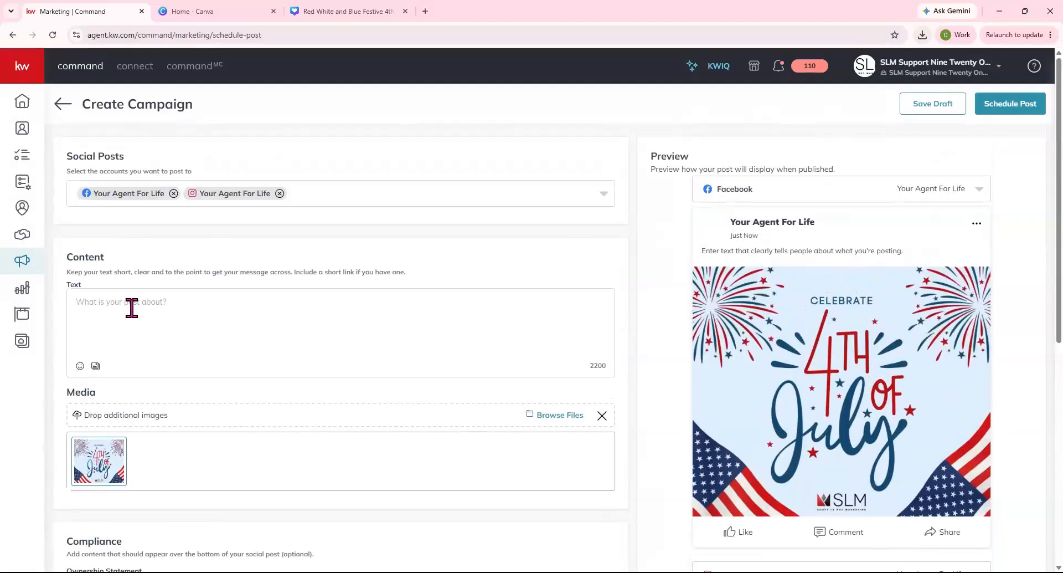
{"action": "left_click", "coordinate": [132, 308]}
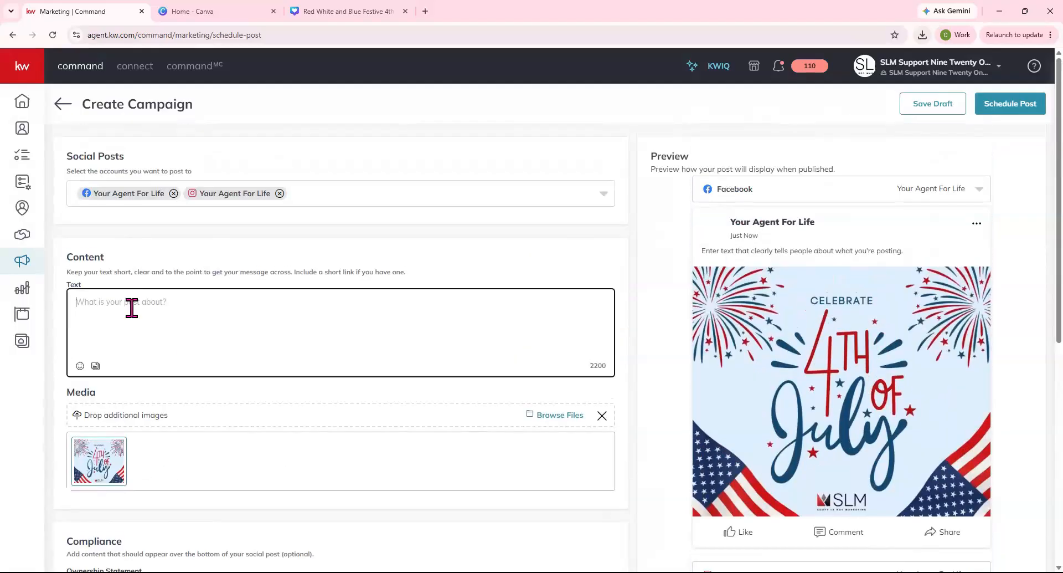
{"action": "type", "text": "Happy "}
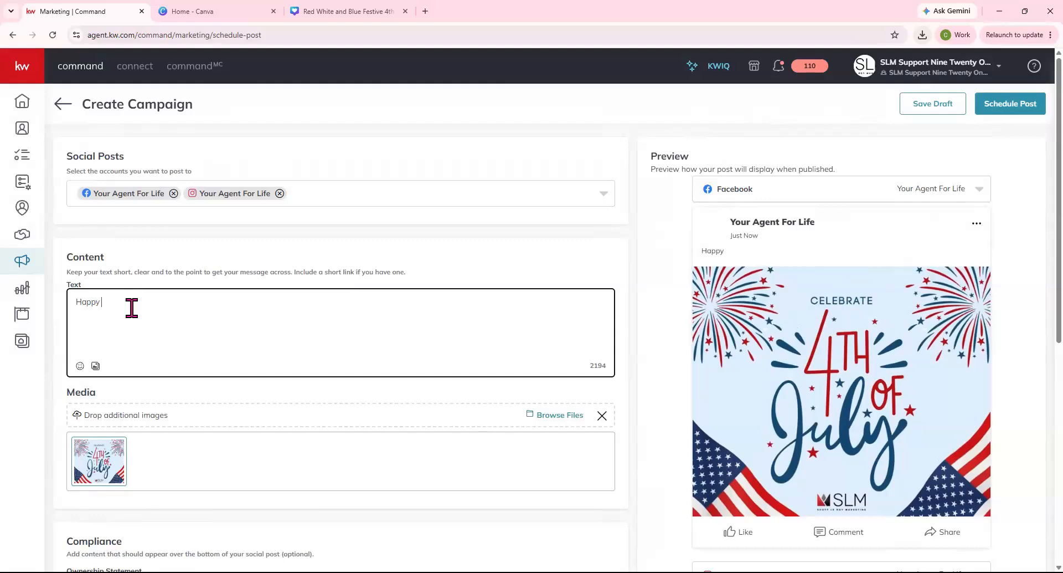
{"action": "type", "text": "4th of July!"}
{"action": "left_click", "coordinate": [80, 365]}
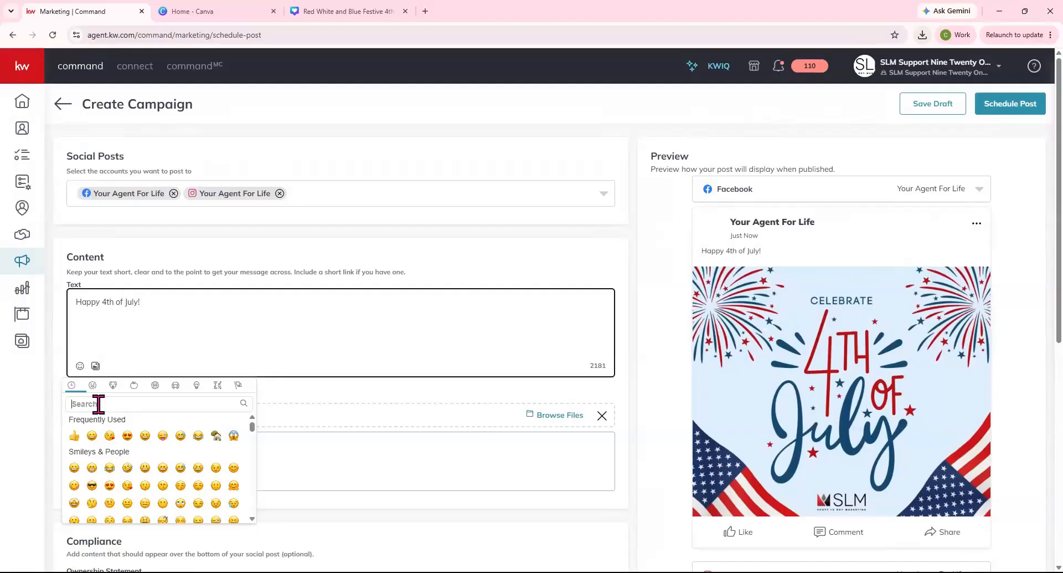
{"action": "left_click", "coordinate": [148, 436]}
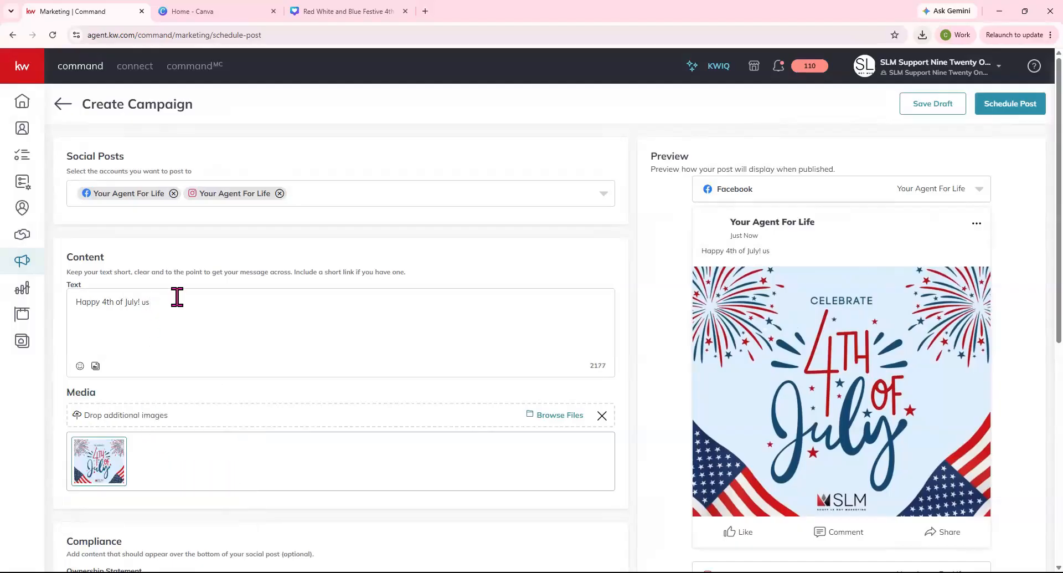
Step: Delete the US flag emoji from the end of the post text and insert it again directly after "Happy 4th of July!"
{"action": "left_click", "coordinate": [121, 353]}
{"action": "key", "text": "BackSpace"}
{"action": "key", "text": "BackSpace"}
{"action": "left_click", "coordinate": [80, 366]}
{"action": "left_click", "coordinate": [110, 404]}
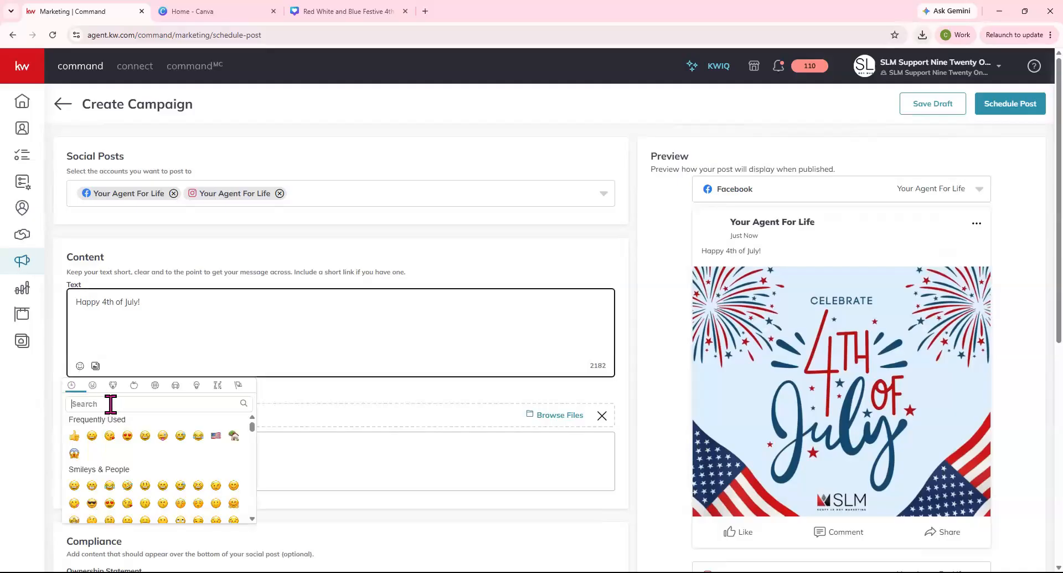
{"action": "left_click", "coordinate": [216, 435]}
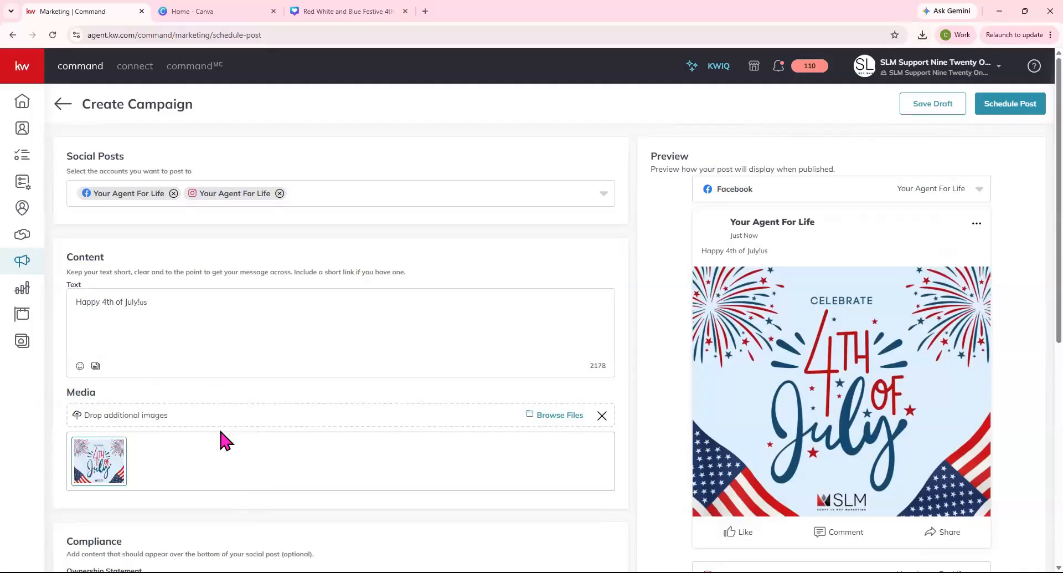
Step: Put a space before the US flag emoji and add a fireworks emoji after it in the post text
{"action": "left_click", "coordinate": [140, 302]}
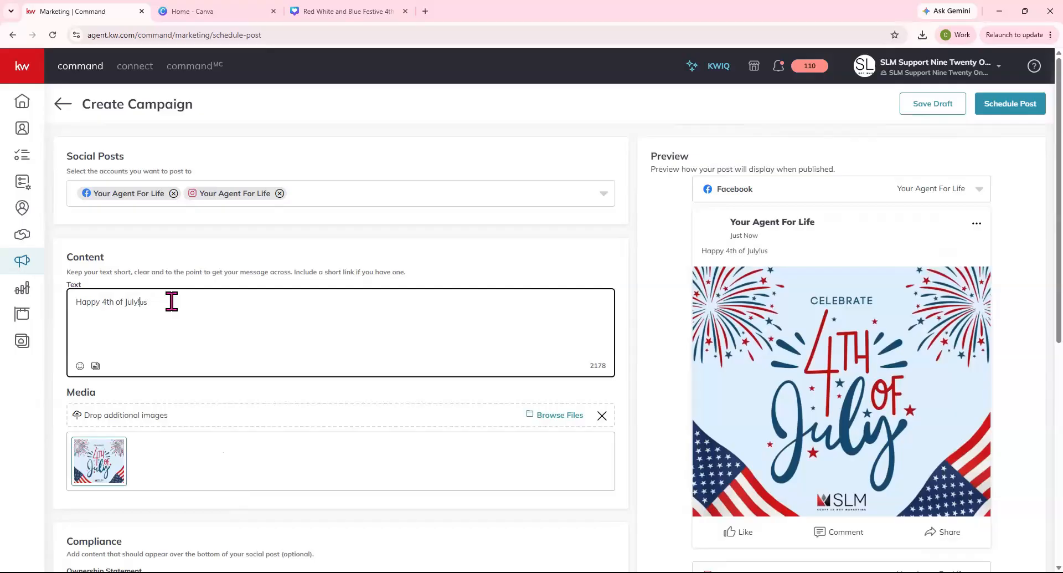
{"action": "left_click", "coordinate": [80, 366]}
{"action": "left_click", "coordinate": [192, 402]}
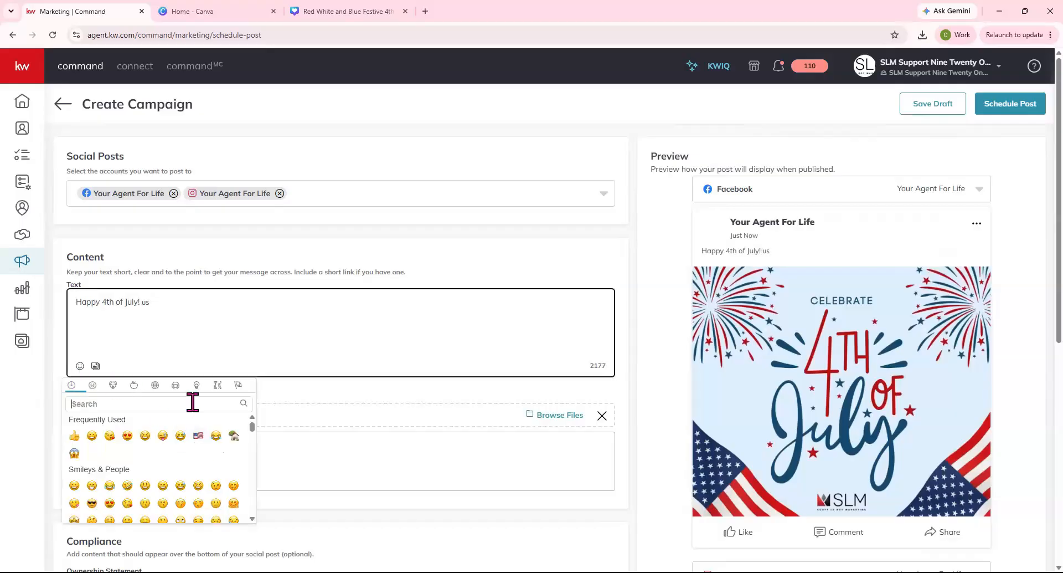
{"action": "type", "text": "firework"}
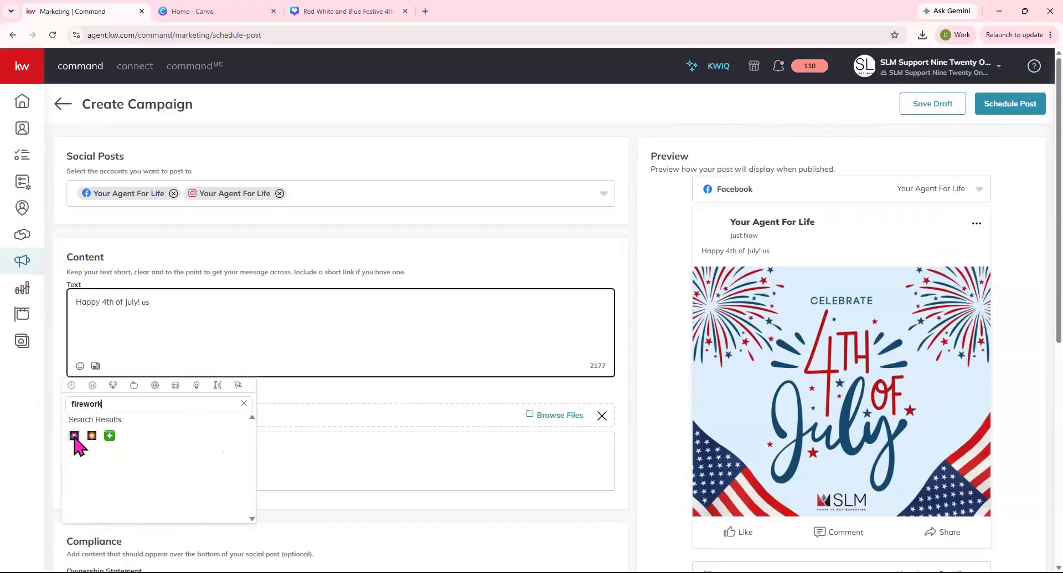
{"action": "left_click", "coordinate": [74, 435]}
Step: Delete the US flag emoji in front of the fireworks emoji and reinsert the flag behind it
{"action": "left_click", "coordinate": [151, 303]}
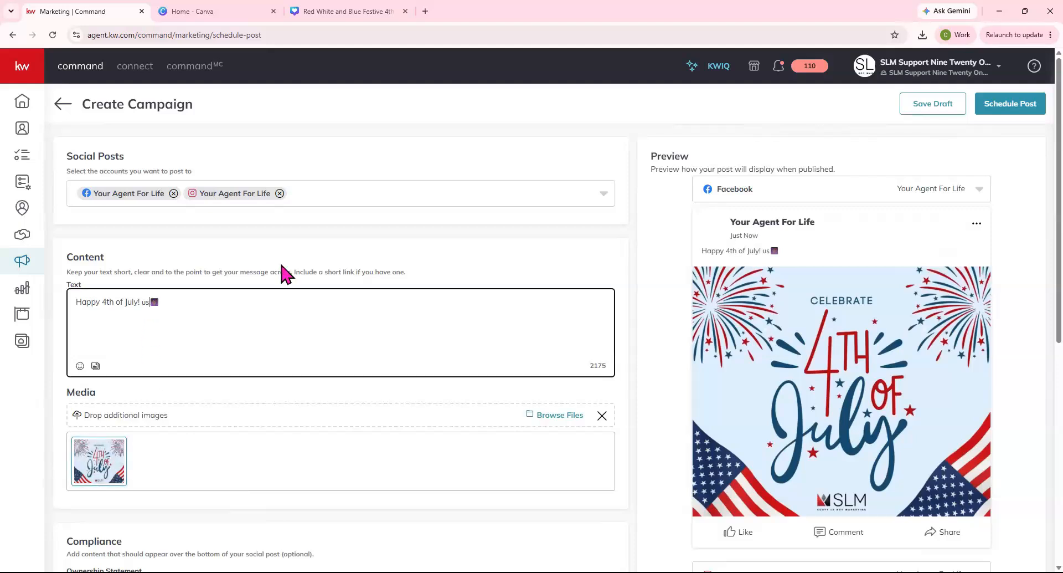
{"action": "key", "text": "BackSpace"}
{"action": "key", "text": "BackSpace"}
{"action": "key", "text": "BackSpace"}
{"action": "left_click", "coordinate": [79, 365]}
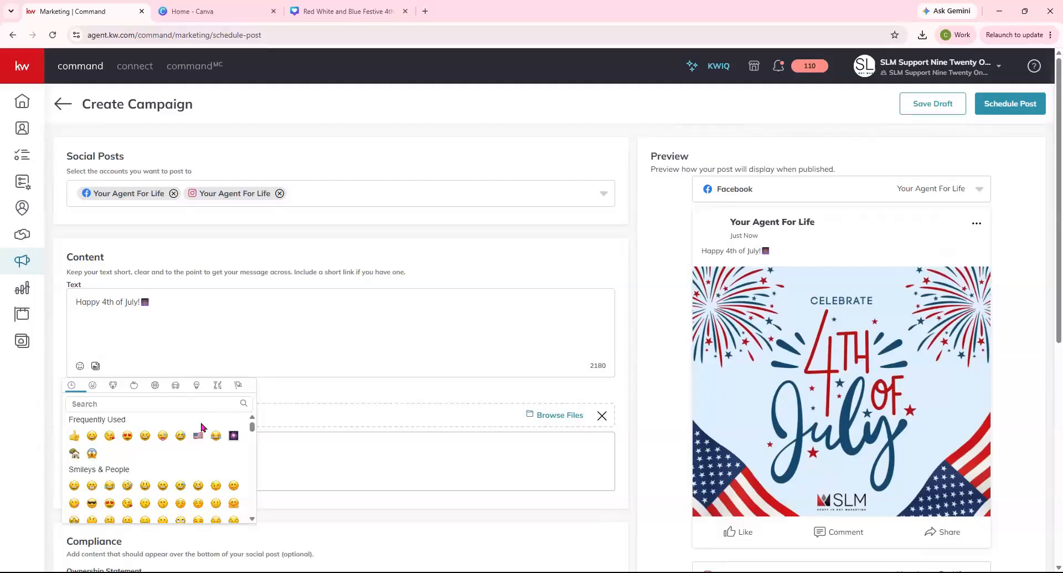
{"action": "left_click", "coordinate": [201, 436]}
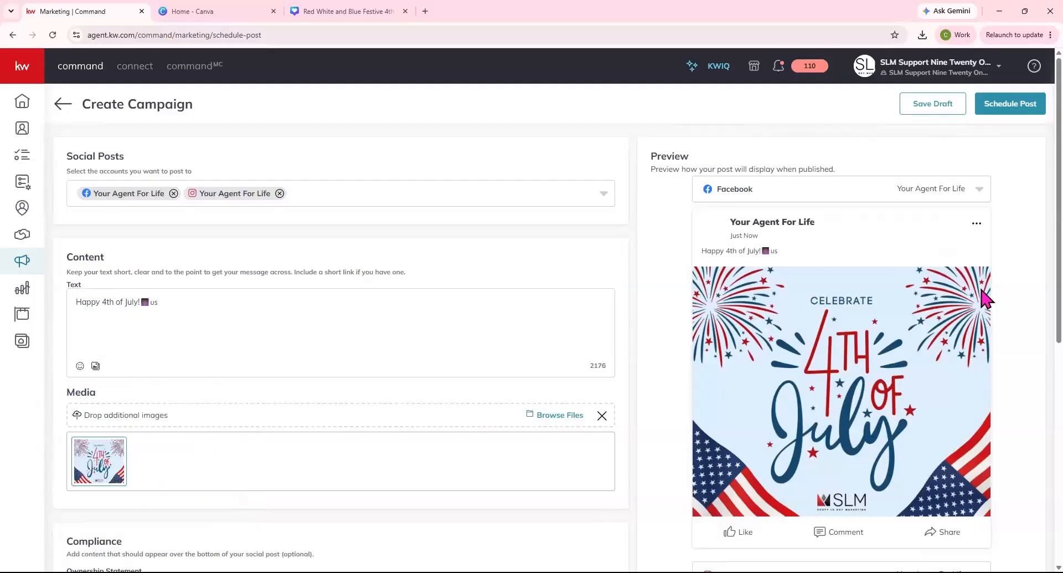
Step: Remove the fireworks and flag emojis from the post text and insert a red heart emoji after "Happy 4th of July!"
{"action": "left_click", "coordinate": [160, 308]}
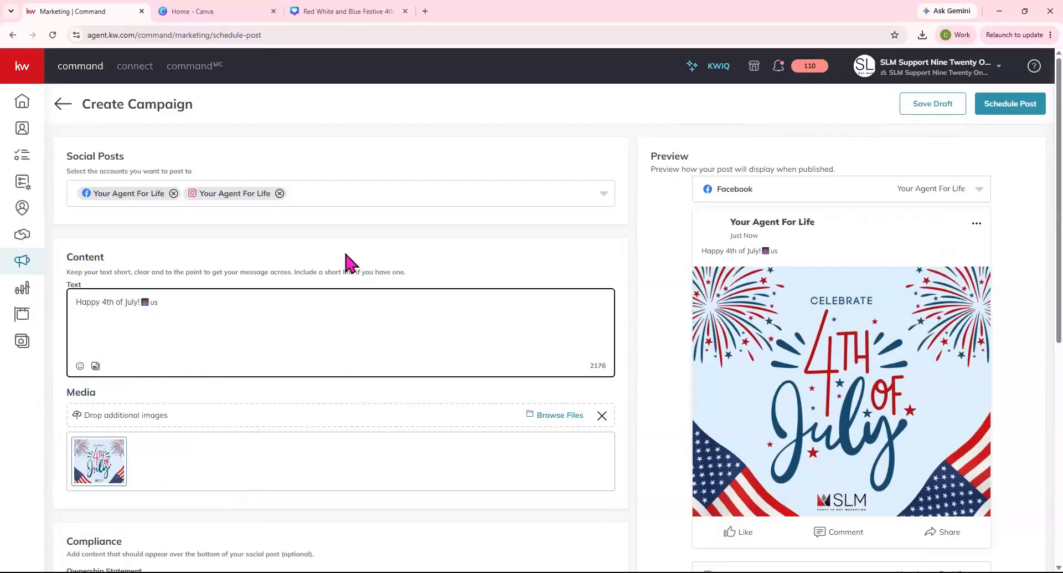
{"action": "key", "text": "BackSpace"}
{"action": "key", "text": "BackSpace"}
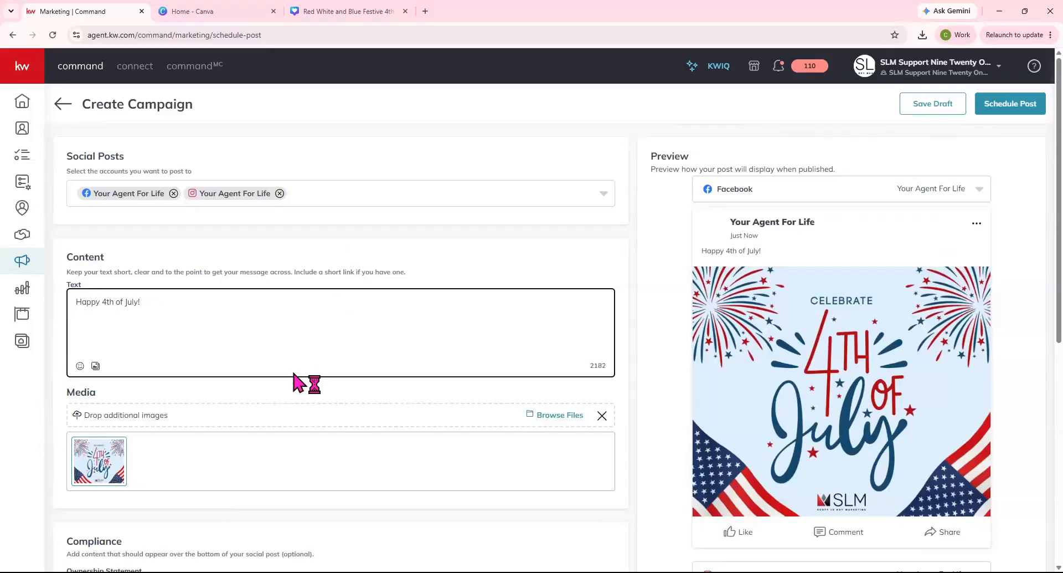
{"action": "left_click", "coordinate": [80, 366]}
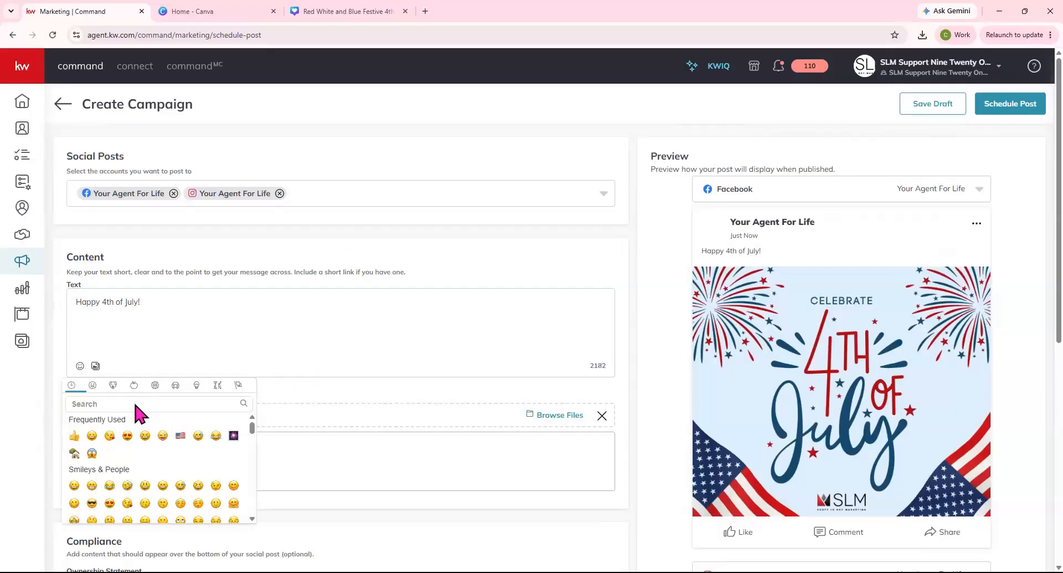
{"action": "left_click", "coordinate": [238, 385]}
{"action": "left_click", "coordinate": [196, 384]}
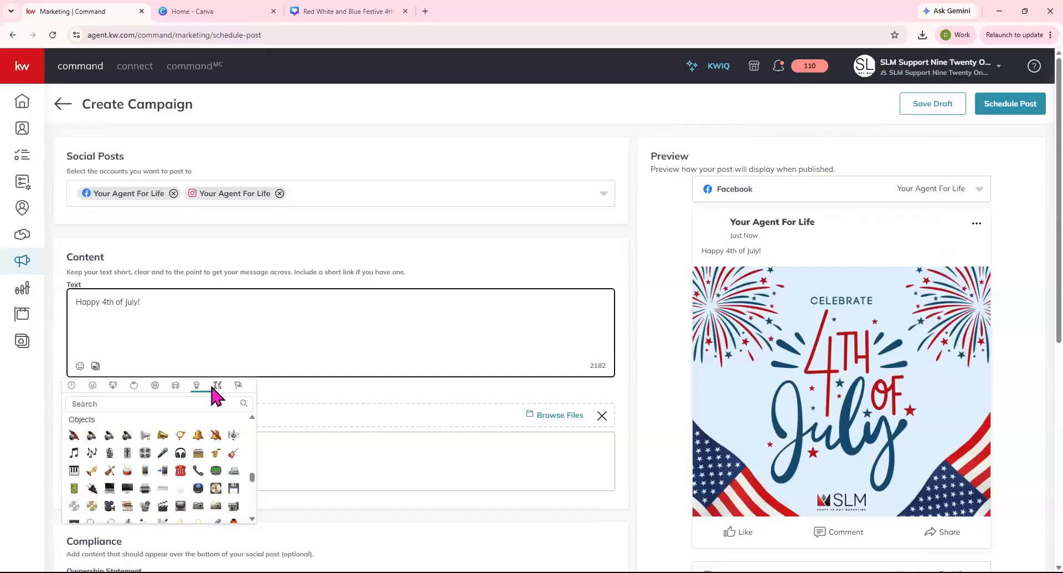
{"action": "left_click", "coordinate": [216, 386]}
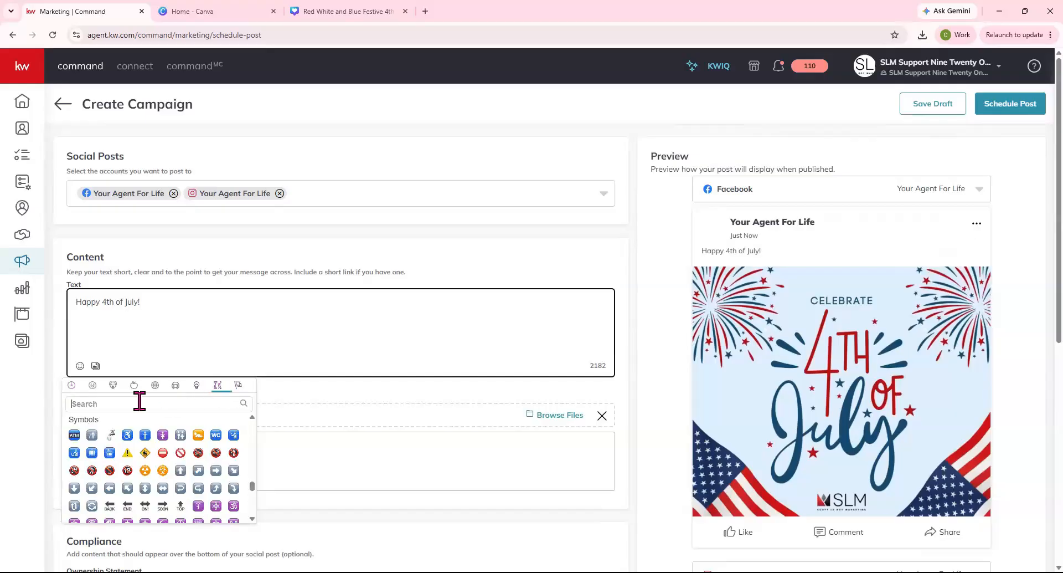
{"action": "type", "text": "heart"}
{"action": "left_click", "coordinate": [74, 435]}
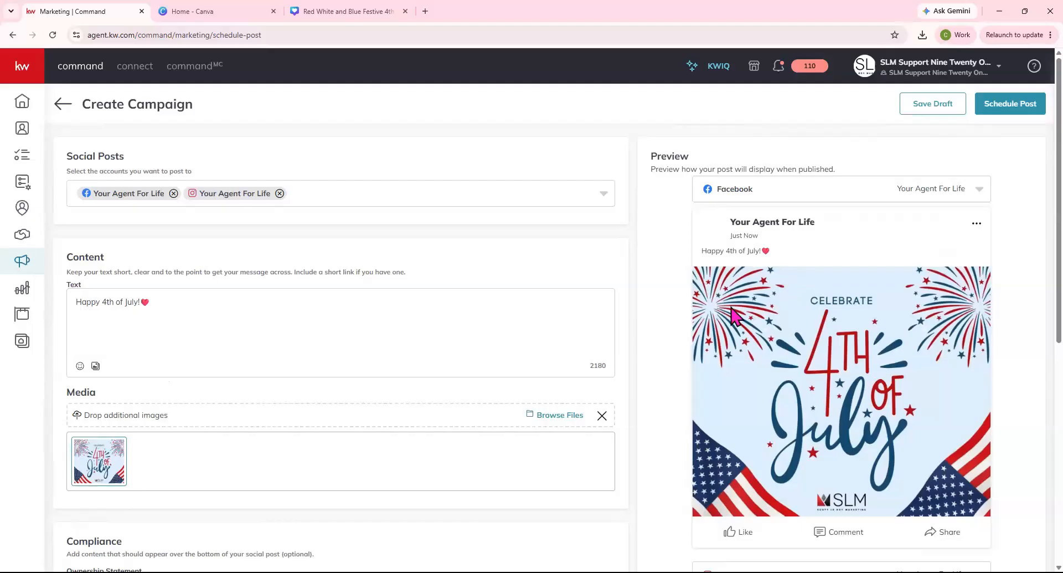
Step: Include the ownership statement and the DBA logo in the post's compliance content, saving the KW Lynchburg logo image
{"action": "scroll", "coordinate": [310, 335], "scroll_direction": "down", "scroll_amount": 4}
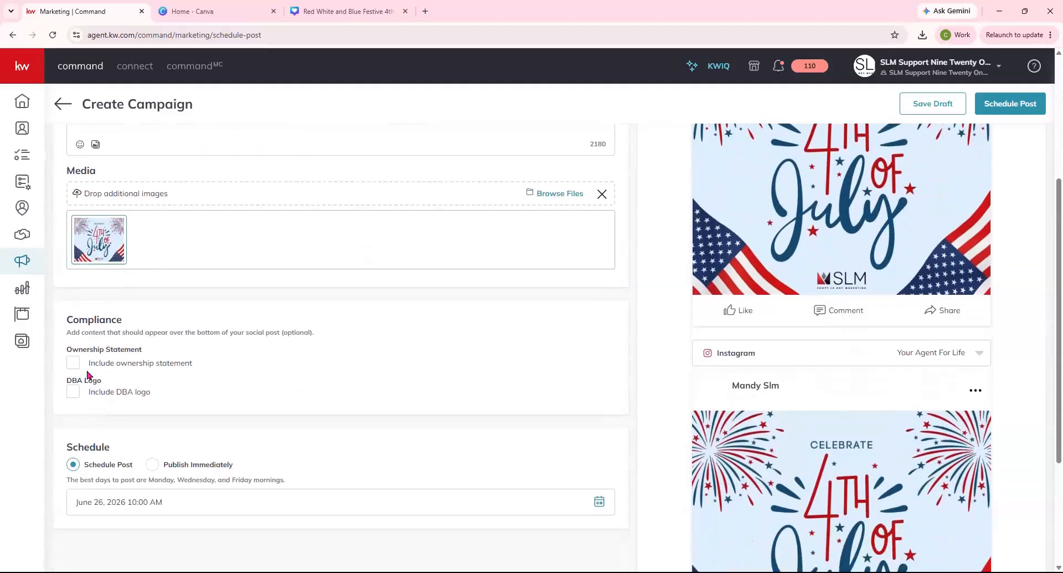
{"action": "left_click", "coordinate": [72, 364]}
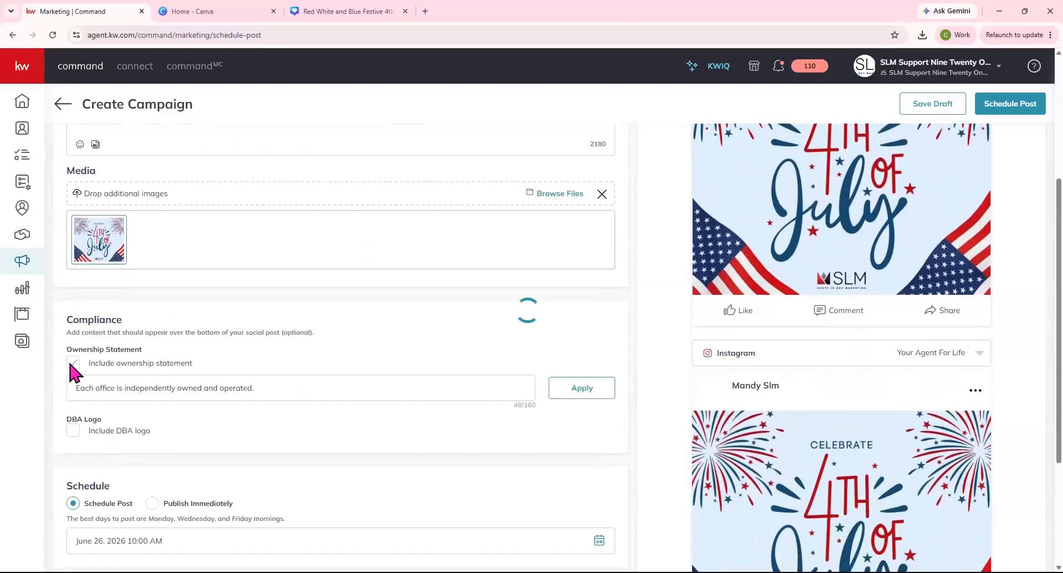
{"action": "left_click", "coordinate": [74, 432]}
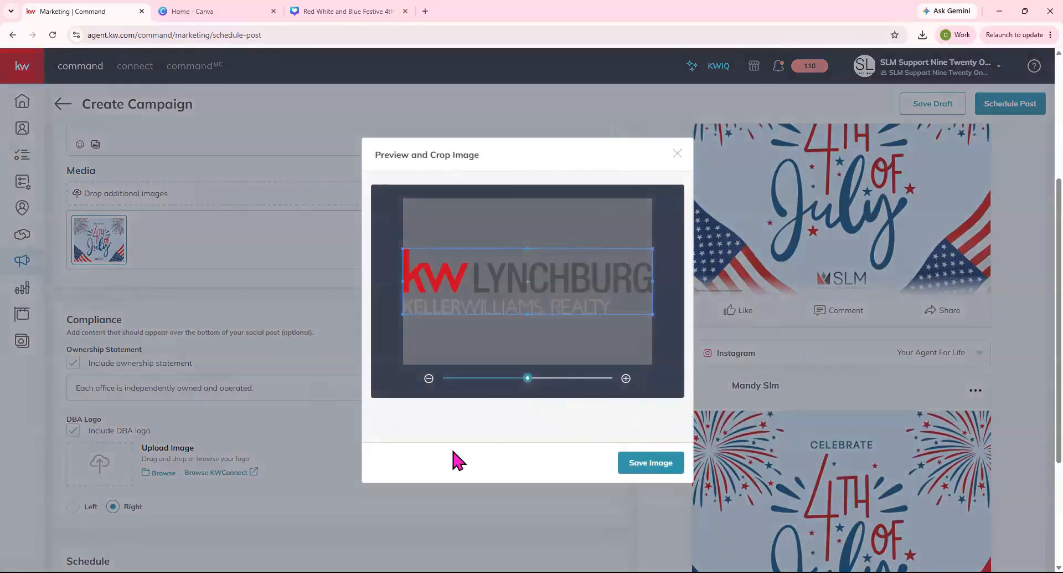
{"action": "left_click", "coordinate": [651, 462]}
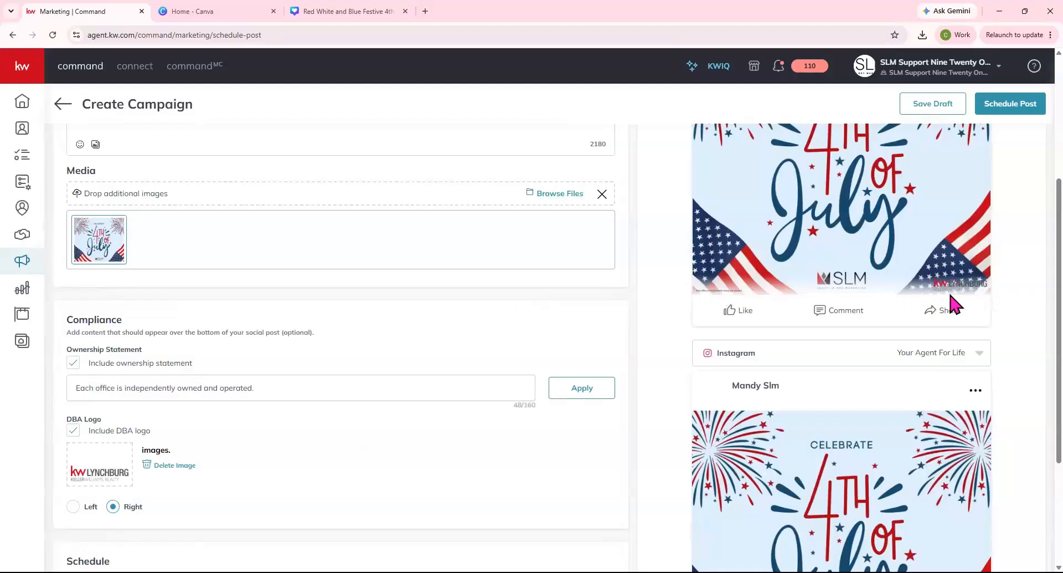
Step: Choose to schedule the post rather than publish immediately, and set its date to July 4, 2026
{"action": "scroll", "coordinate": [775, 406], "scroll_direction": "down", "scroll_amount": 3}
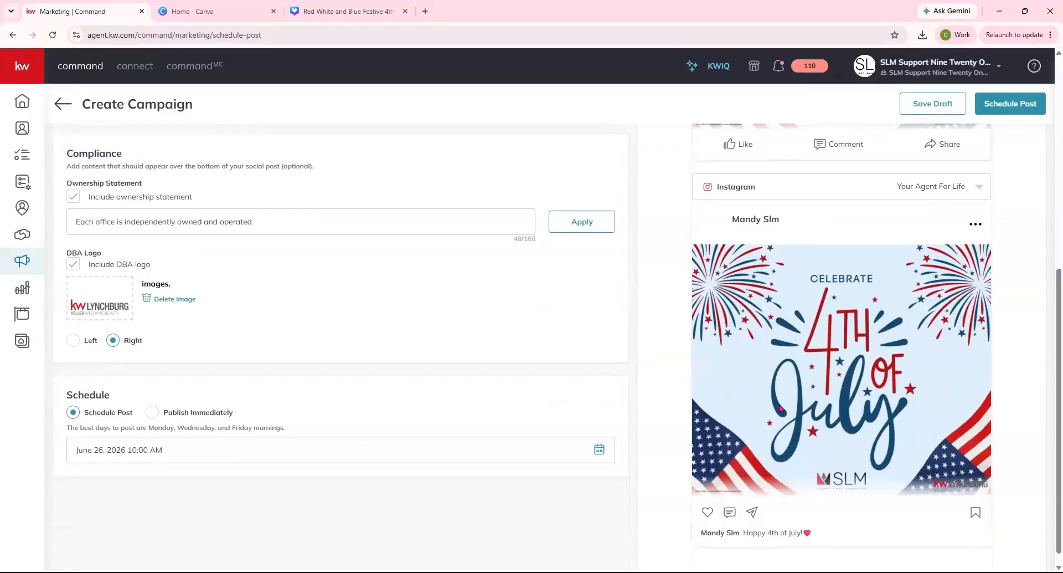
{"action": "scroll", "coordinate": [242, 427], "scroll_direction": "down", "scroll_amount": 1}
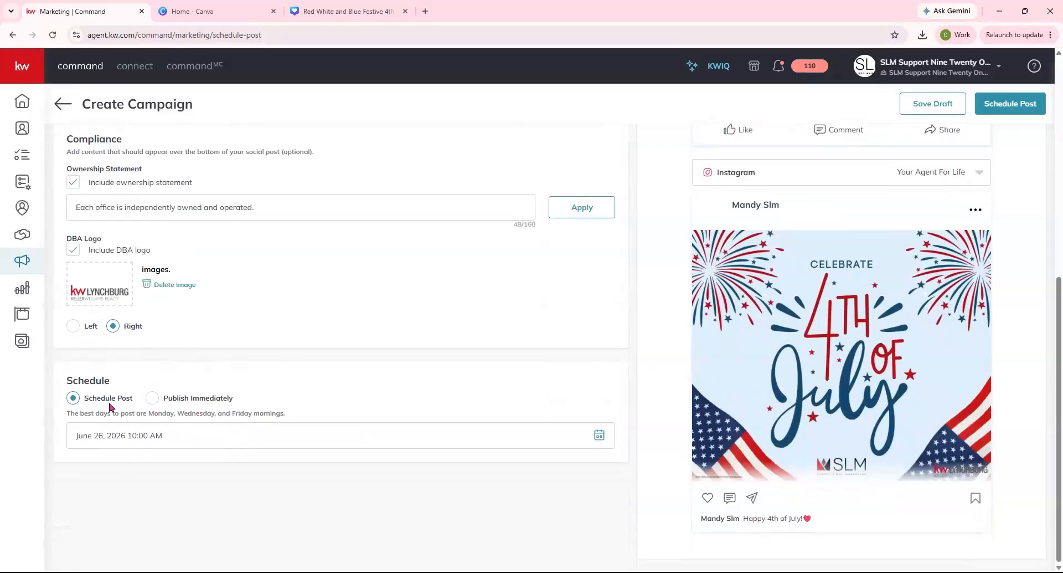
{"action": "left_click", "coordinate": [192, 399]}
{"action": "left_click", "coordinate": [102, 400]}
{"action": "left_click", "coordinate": [597, 435]}
{"action": "scroll", "coordinate": [283, 472], "scroll_direction": "down", "scroll_amount": 2}
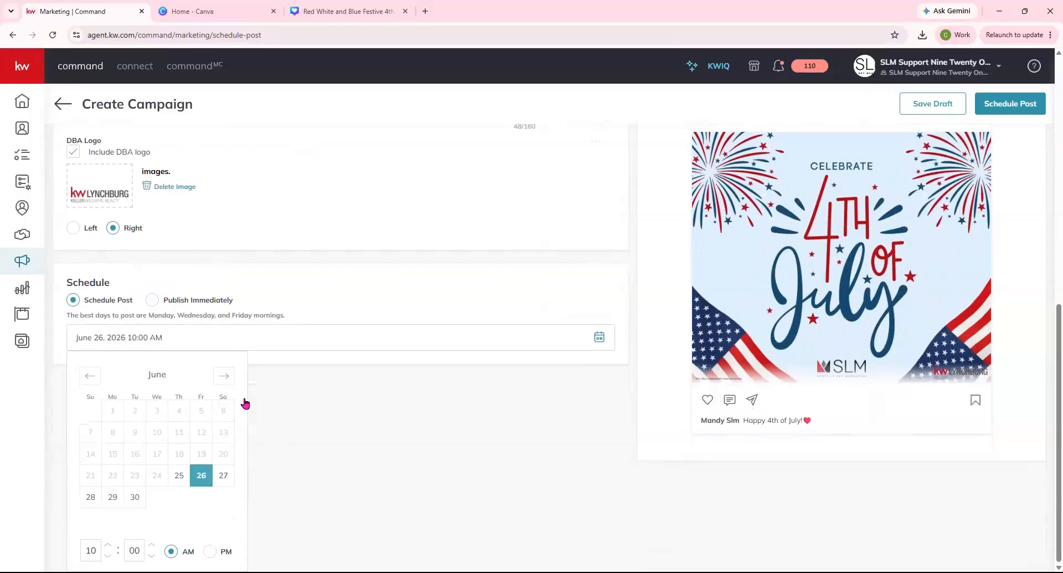
{"action": "left_click", "coordinate": [232, 382]}
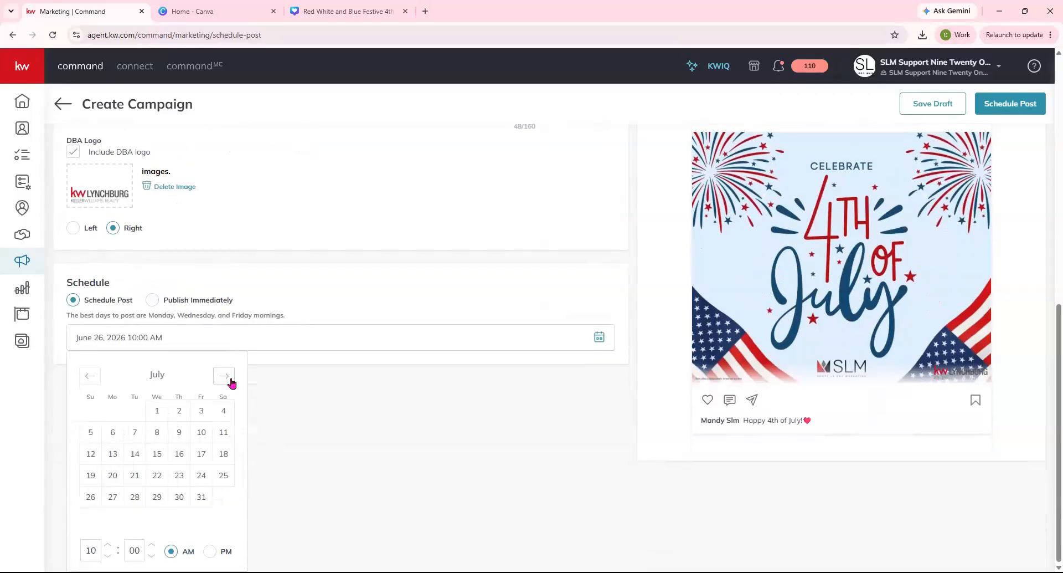
{"action": "left_click", "coordinate": [227, 412]}
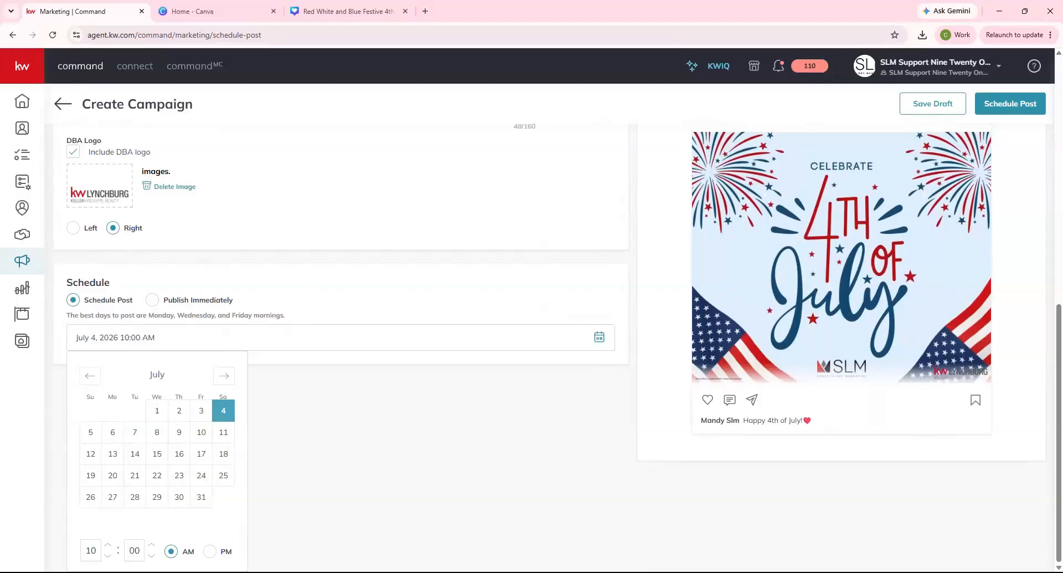
{"action": "left_click", "coordinate": [361, 460]}
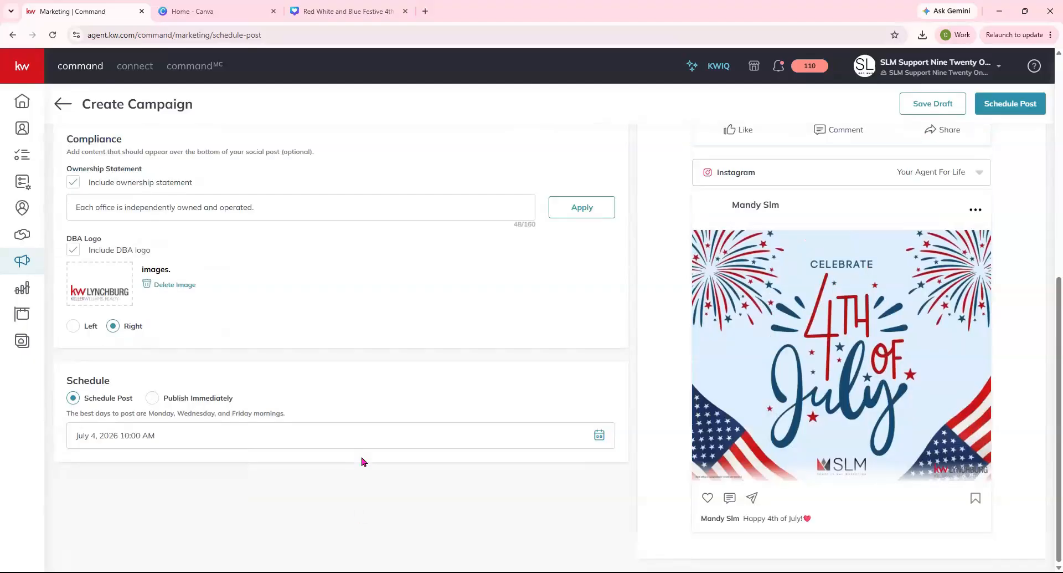
Step: Review the Facebook and Instagram versions of the post and confirm scheduling it
{"action": "left_click", "coordinate": [1042, 105]}
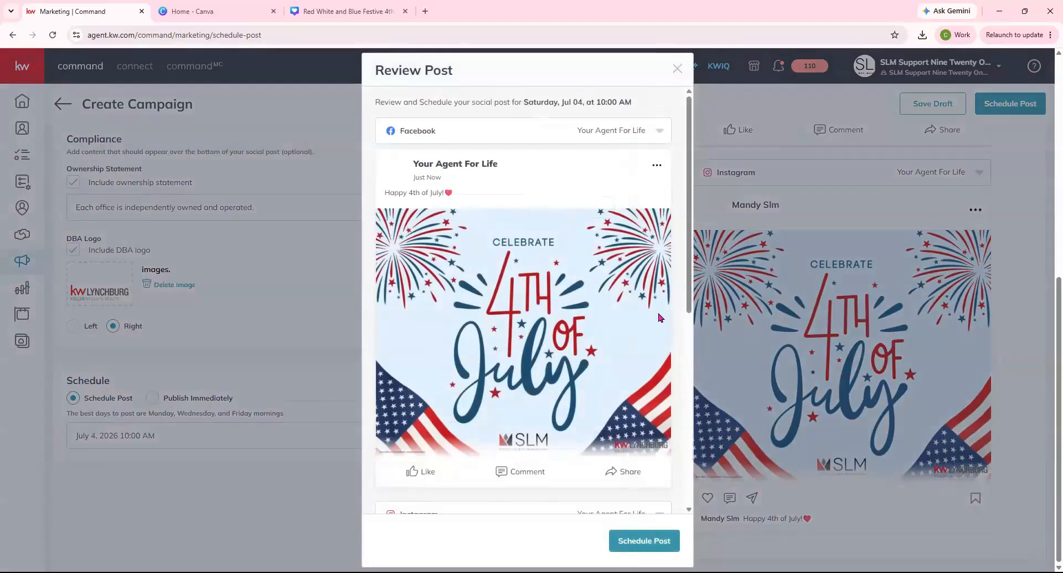
{"action": "scroll", "coordinate": [581, 470], "scroll_direction": "down", "scroll_amount": 3}
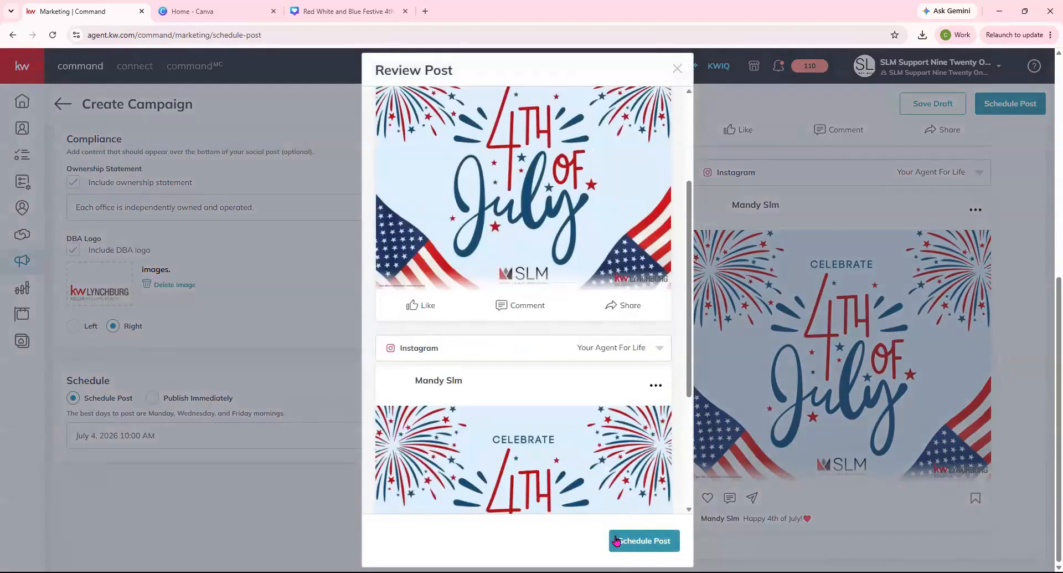
{"action": "left_click", "coordinate": [617, 540]}
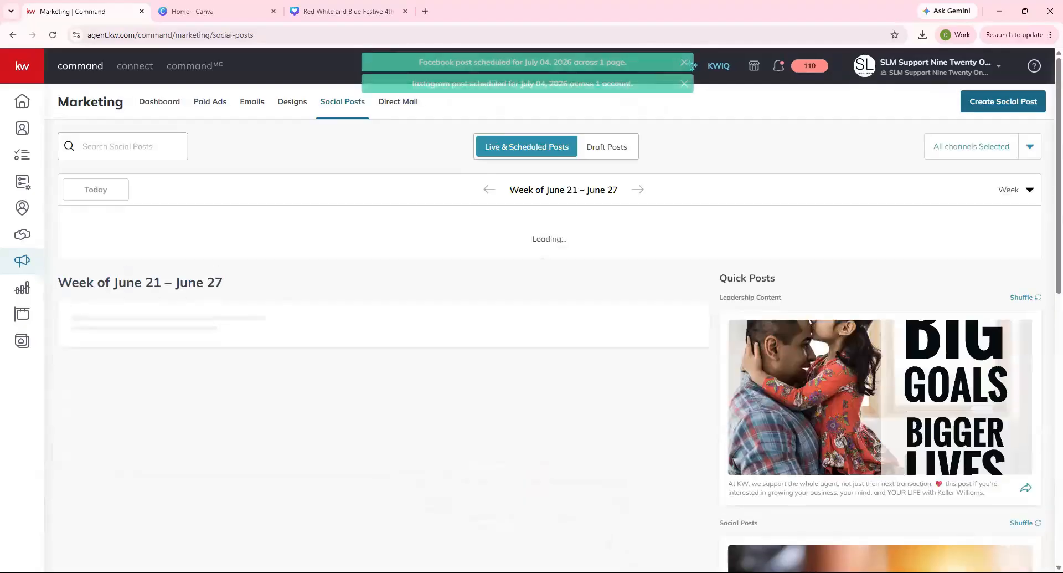
Step: Check the scheduled post and its available actions in the social posts calendar for the week of June 28 – July 04
{"action": "scroll", "coordinate": [633, 494], "scroll_direction": "down", "scroll_amount": 2}
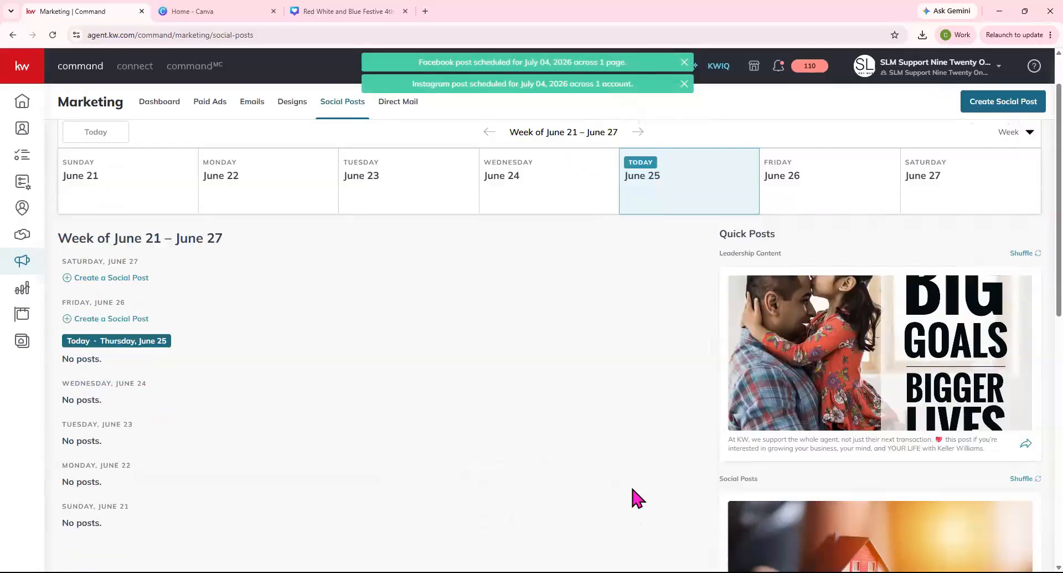
{"action": "scroll", "coordinate": [612, 489], "scroll_direction": "up", "scroll_amount": 2}
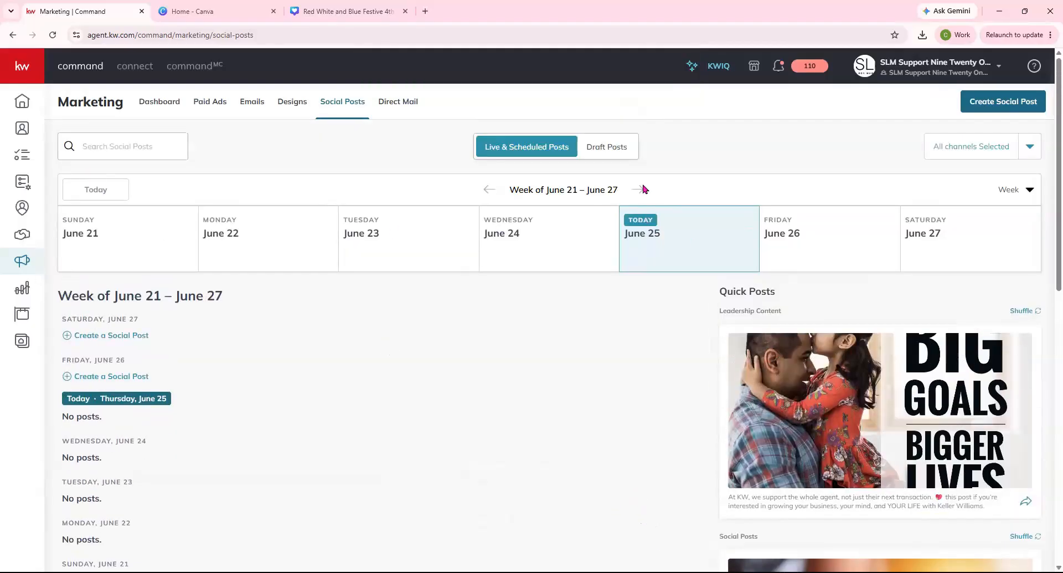
{"action": "left_click", "coordinate": [642, 189]}
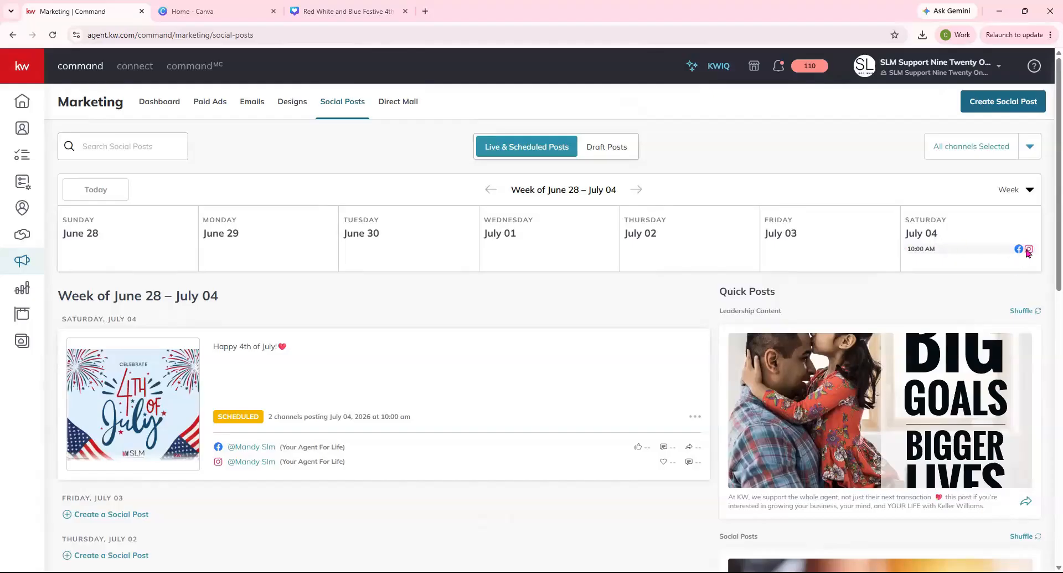
{"action": "left_click_drag", "start_coordinate": [64, 315], "coordinate": [171, 325]}
{"action": "scroll", "coordinate": [268, 403], "scroll_direction": "down", "scroll_amount": 2}
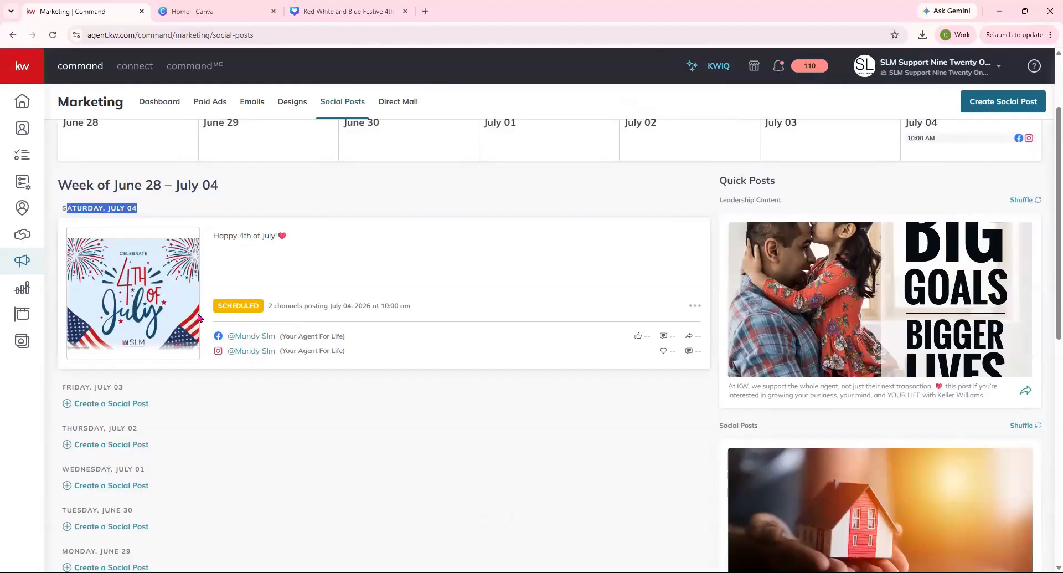
{"action": "left_click", "coordinate": [693, 306]}
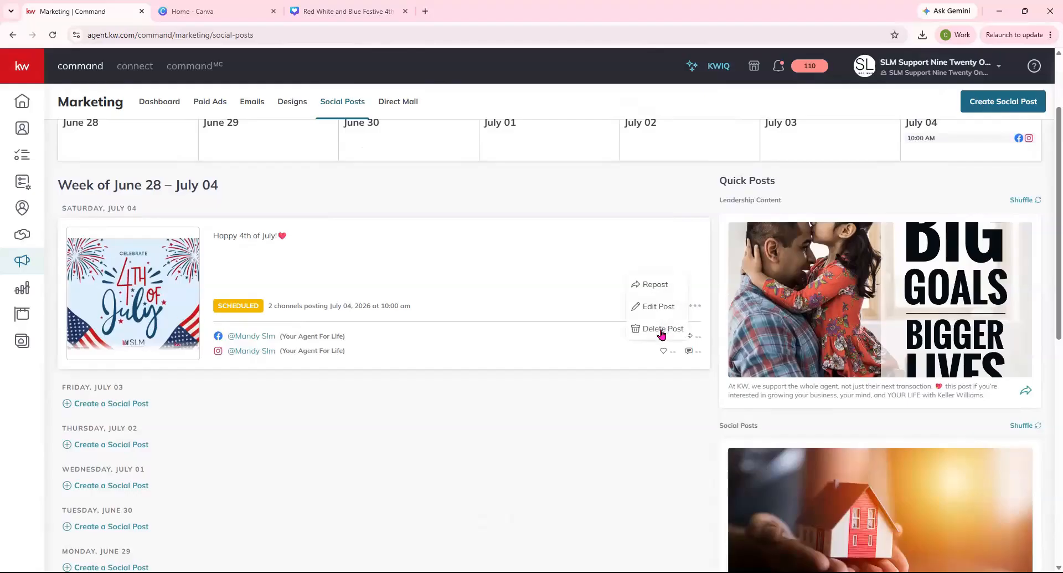
{"action": "left_click", "coordinate": [654, 413]}
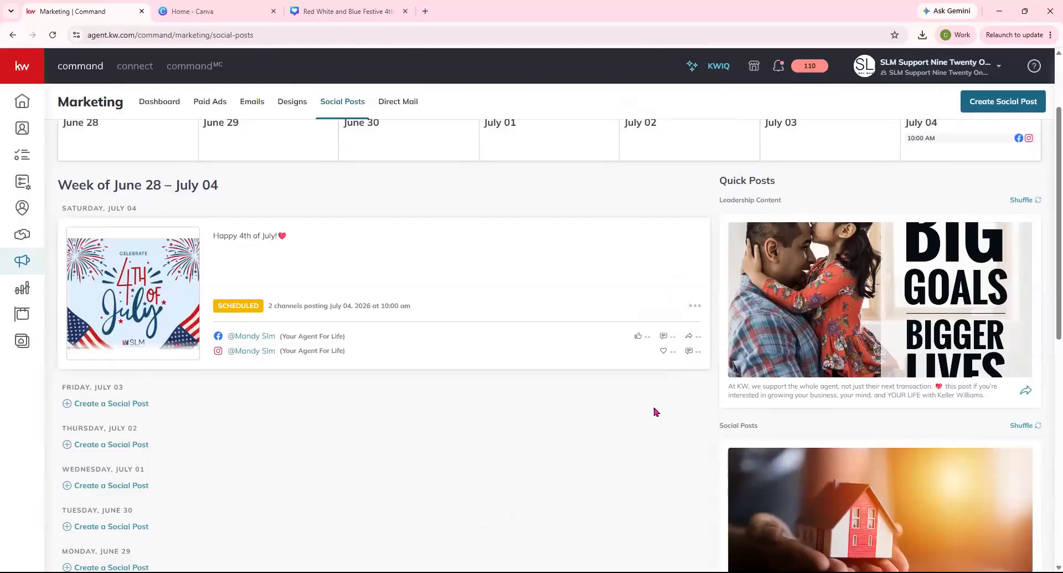